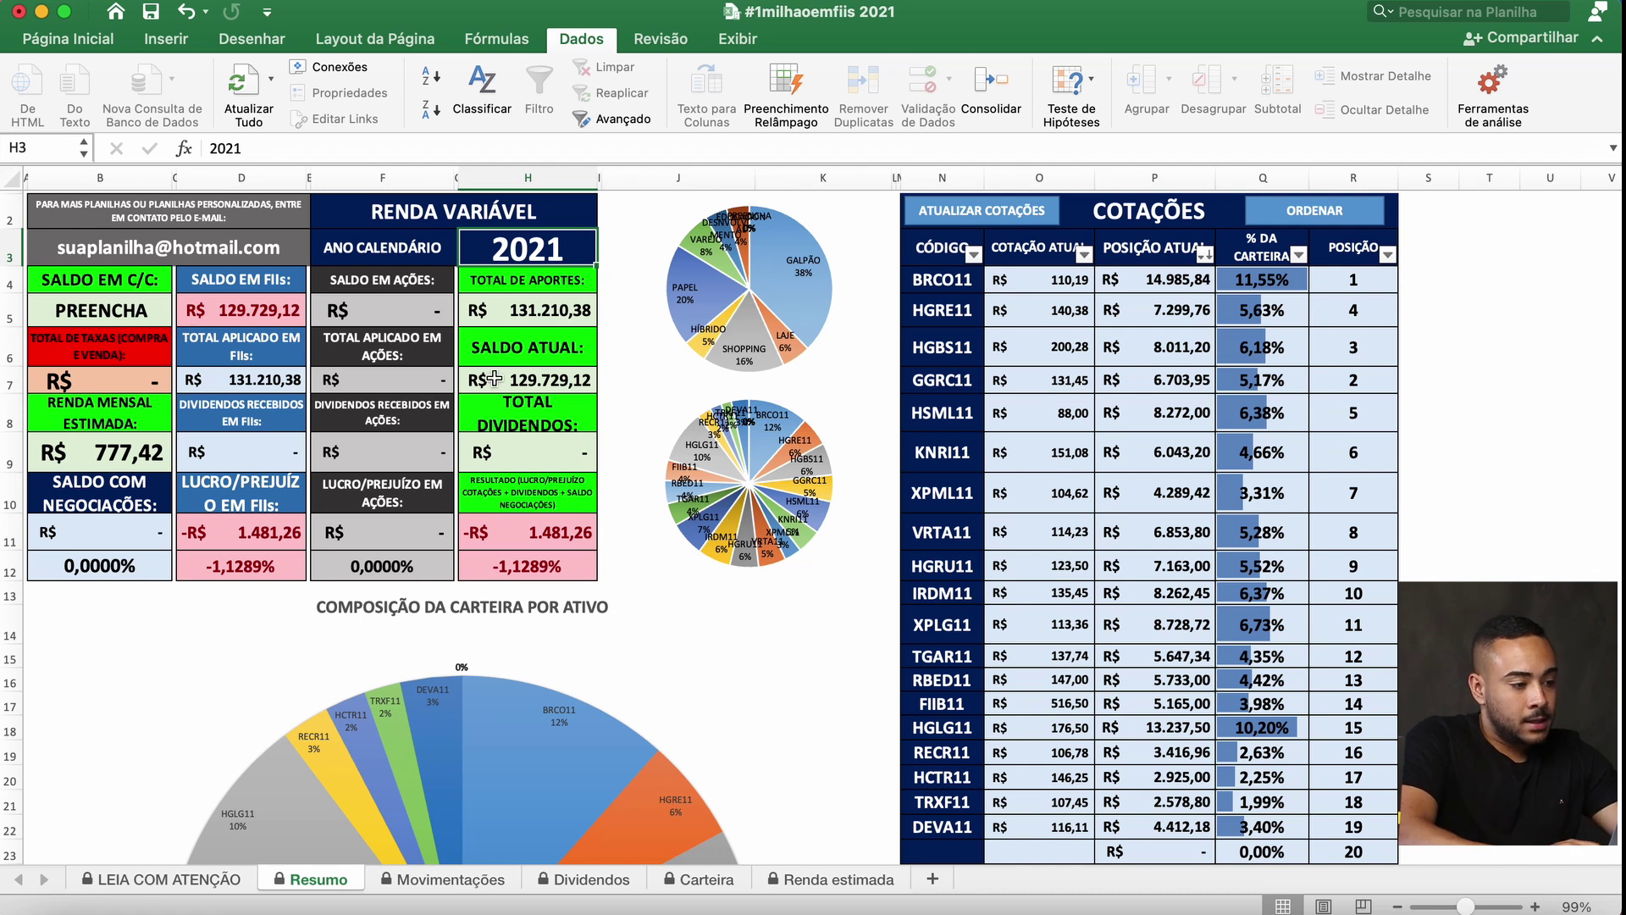
- Examine the Resumo sheet's investment totals, quotes table and the portfolio composition by asset chart
scroll(477, 549, down, 2)
scroll(477, 548, up, 2)
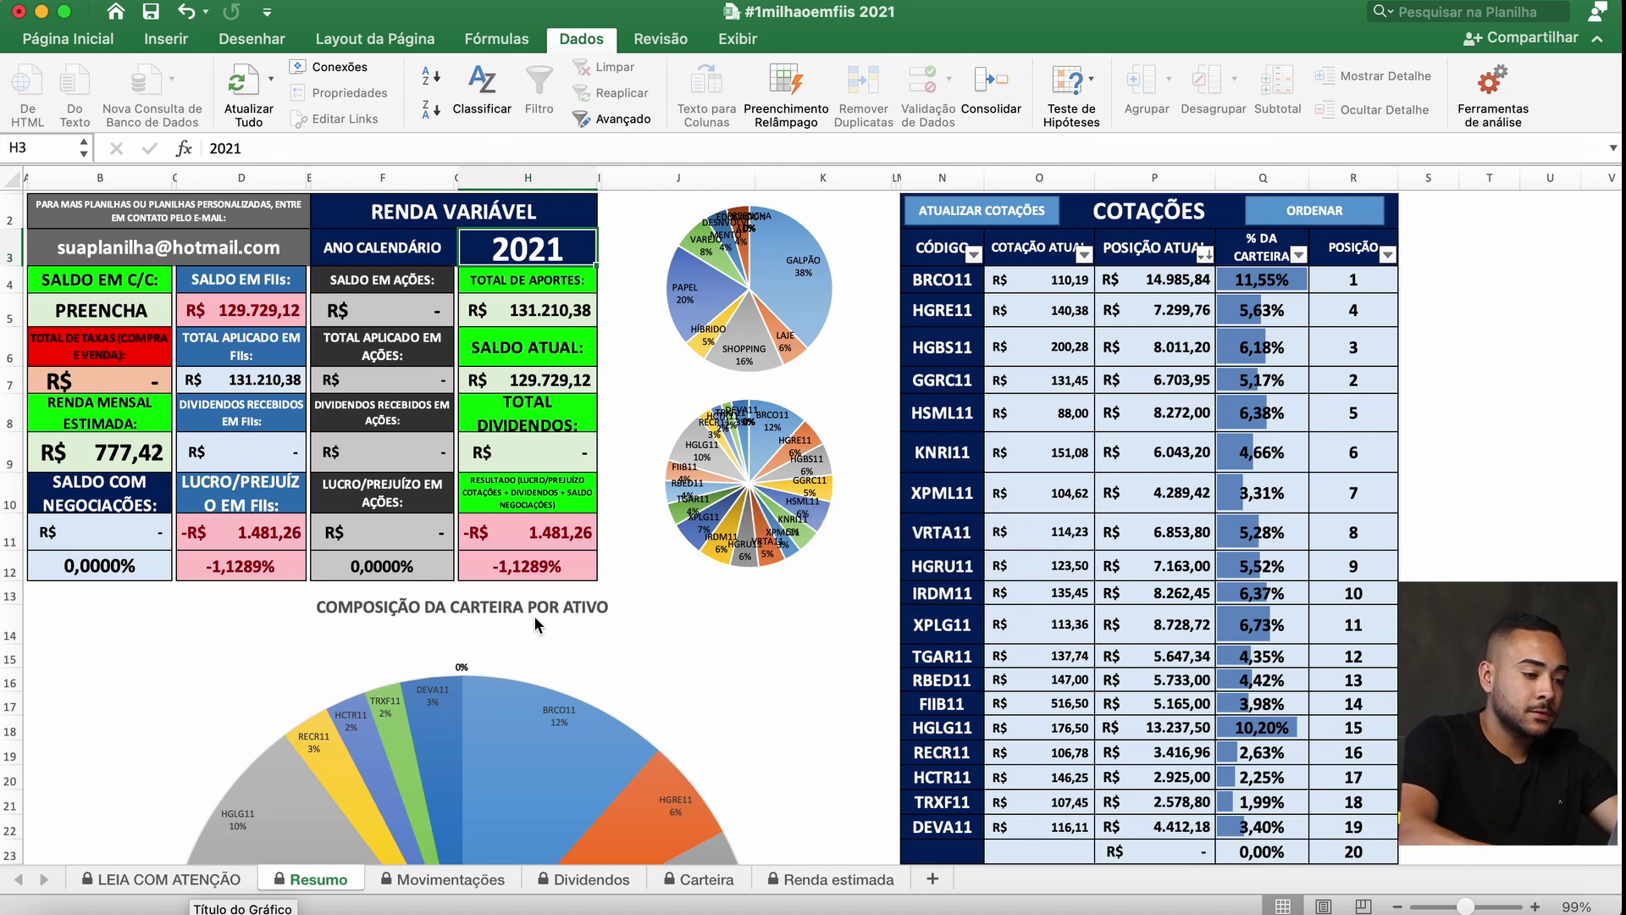
scroll(552, 817, down, 3)
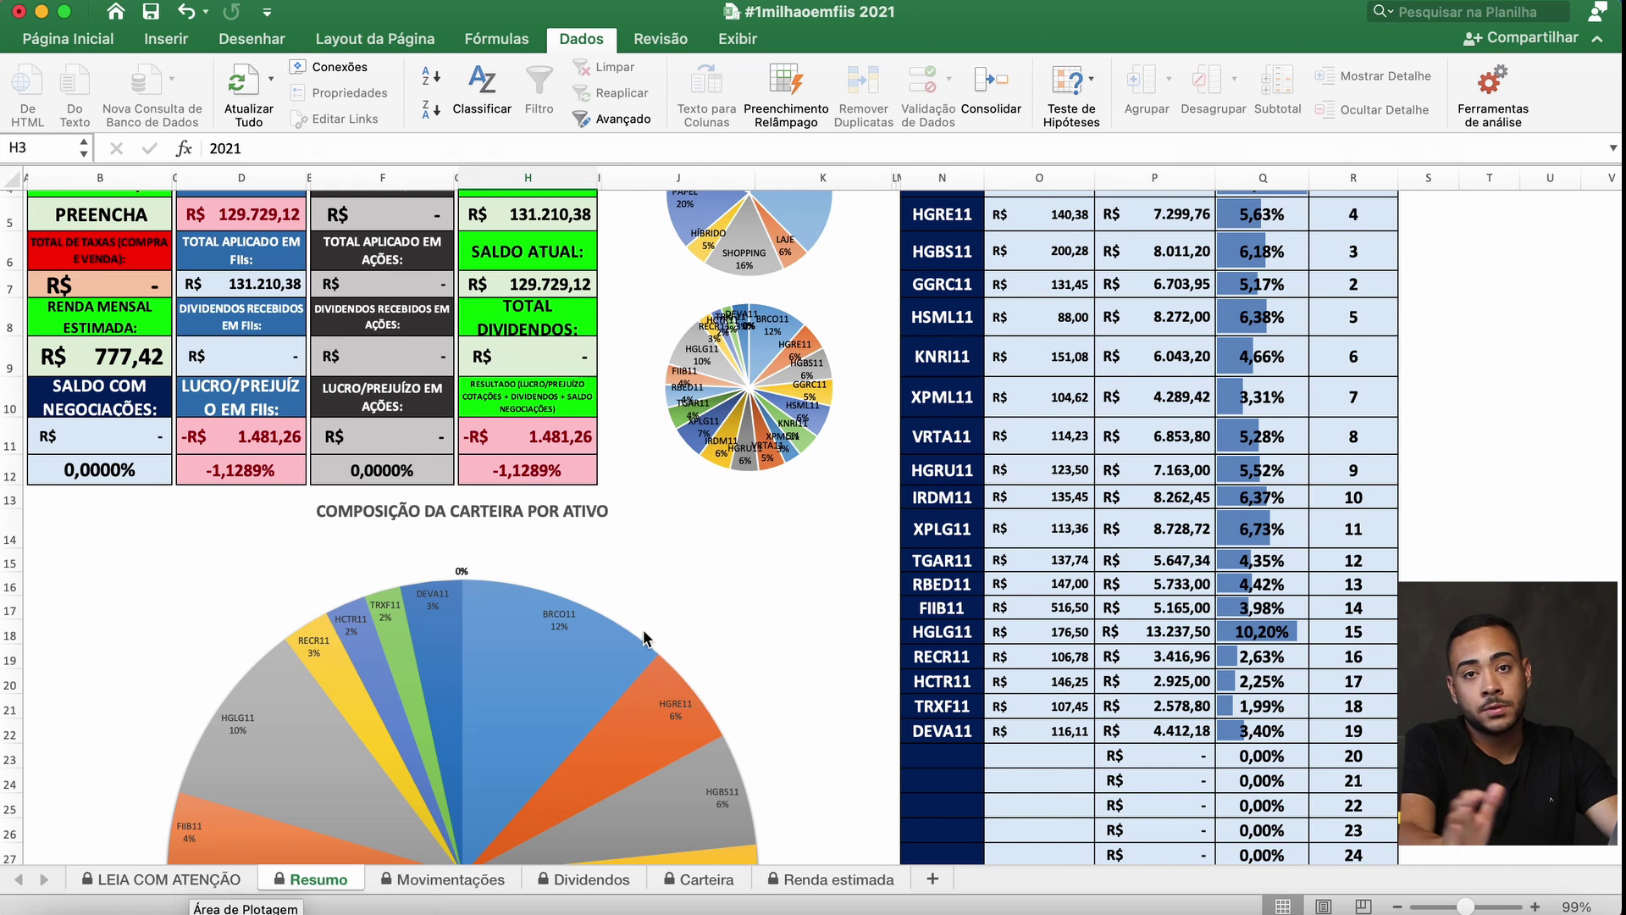
scroll(546, 597, down, 3)
scroll(547, 597, down, 5)
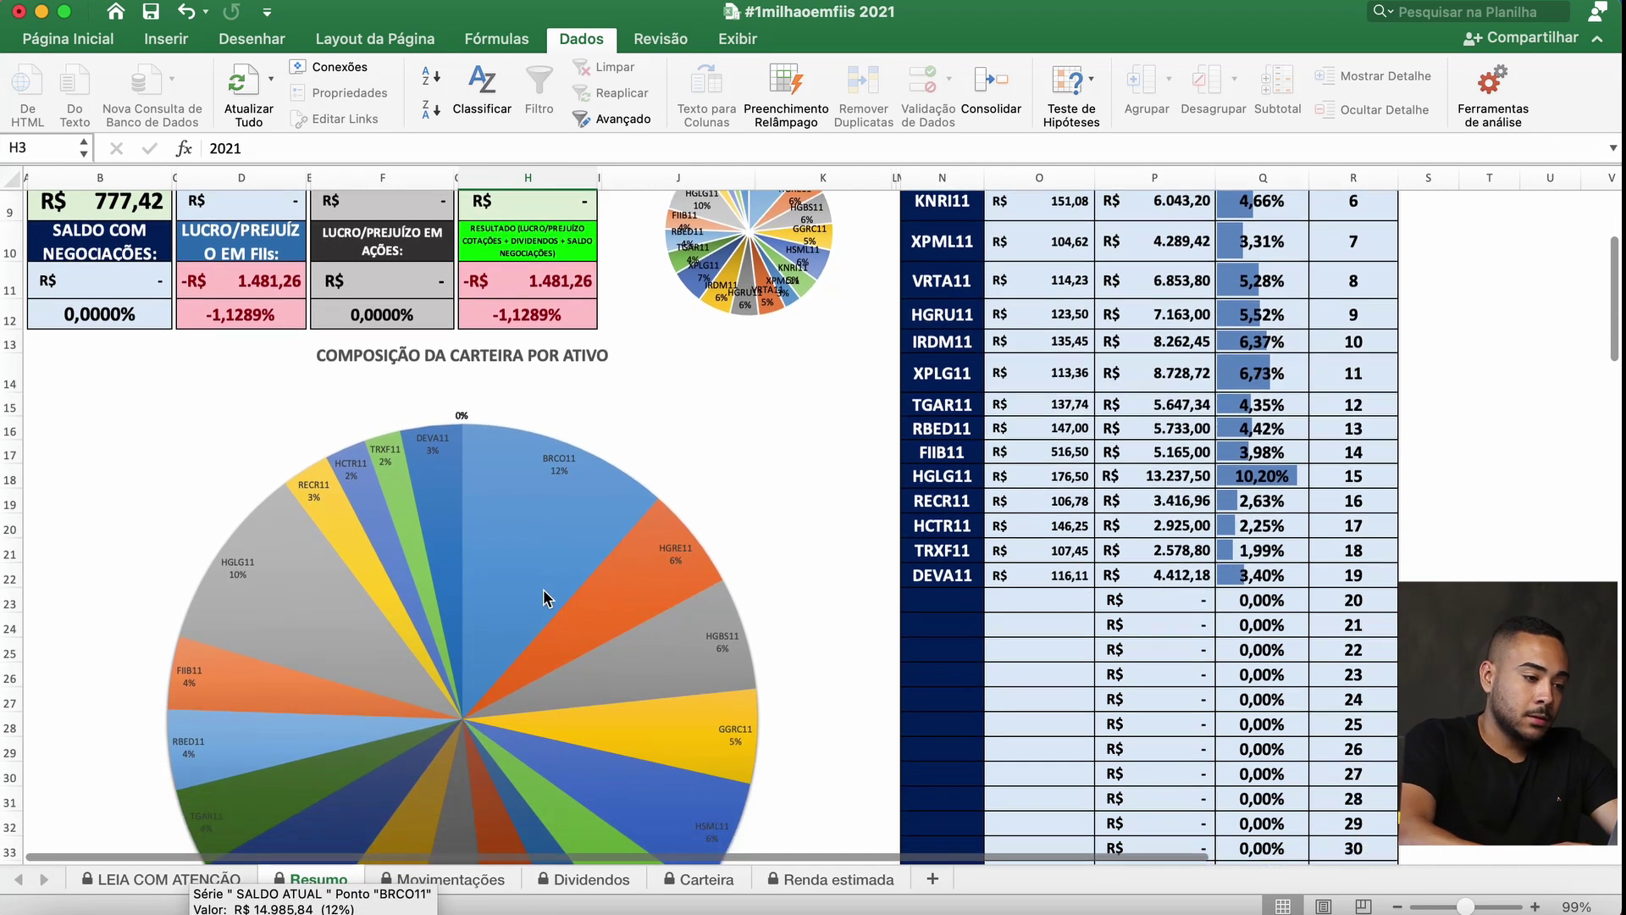
scroll(543, 596, down, 3)
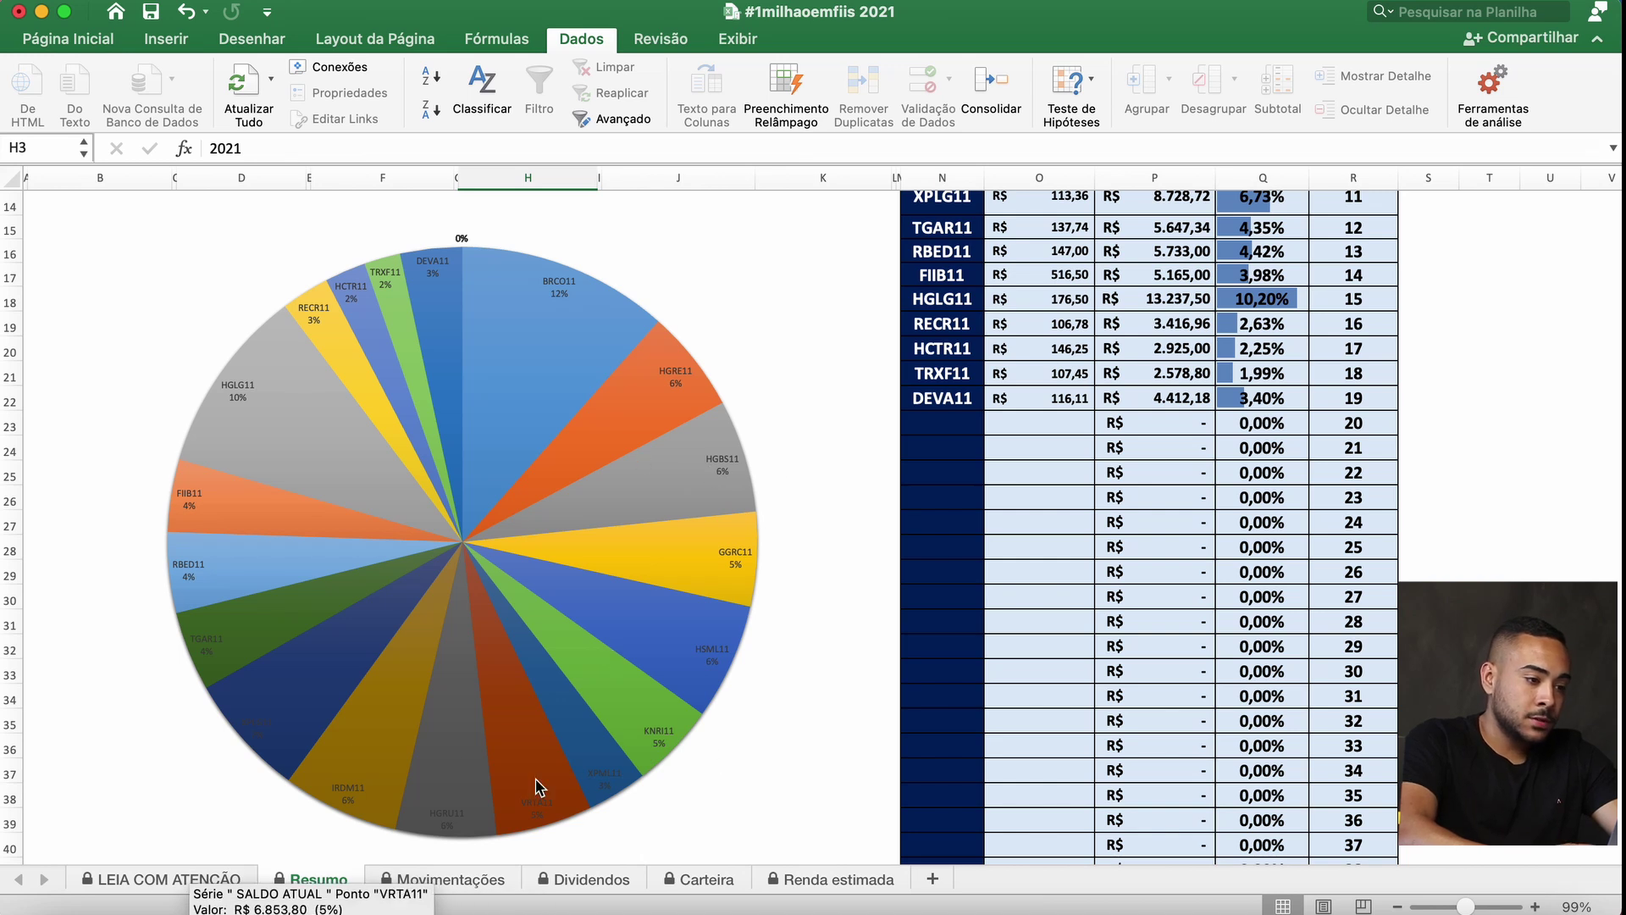
- Examine the Composição da Carteira por Segmento pie chart further down the Resumo sheet
scroll(388, 745, down, 7)
scroll(386, 739, down, 3)
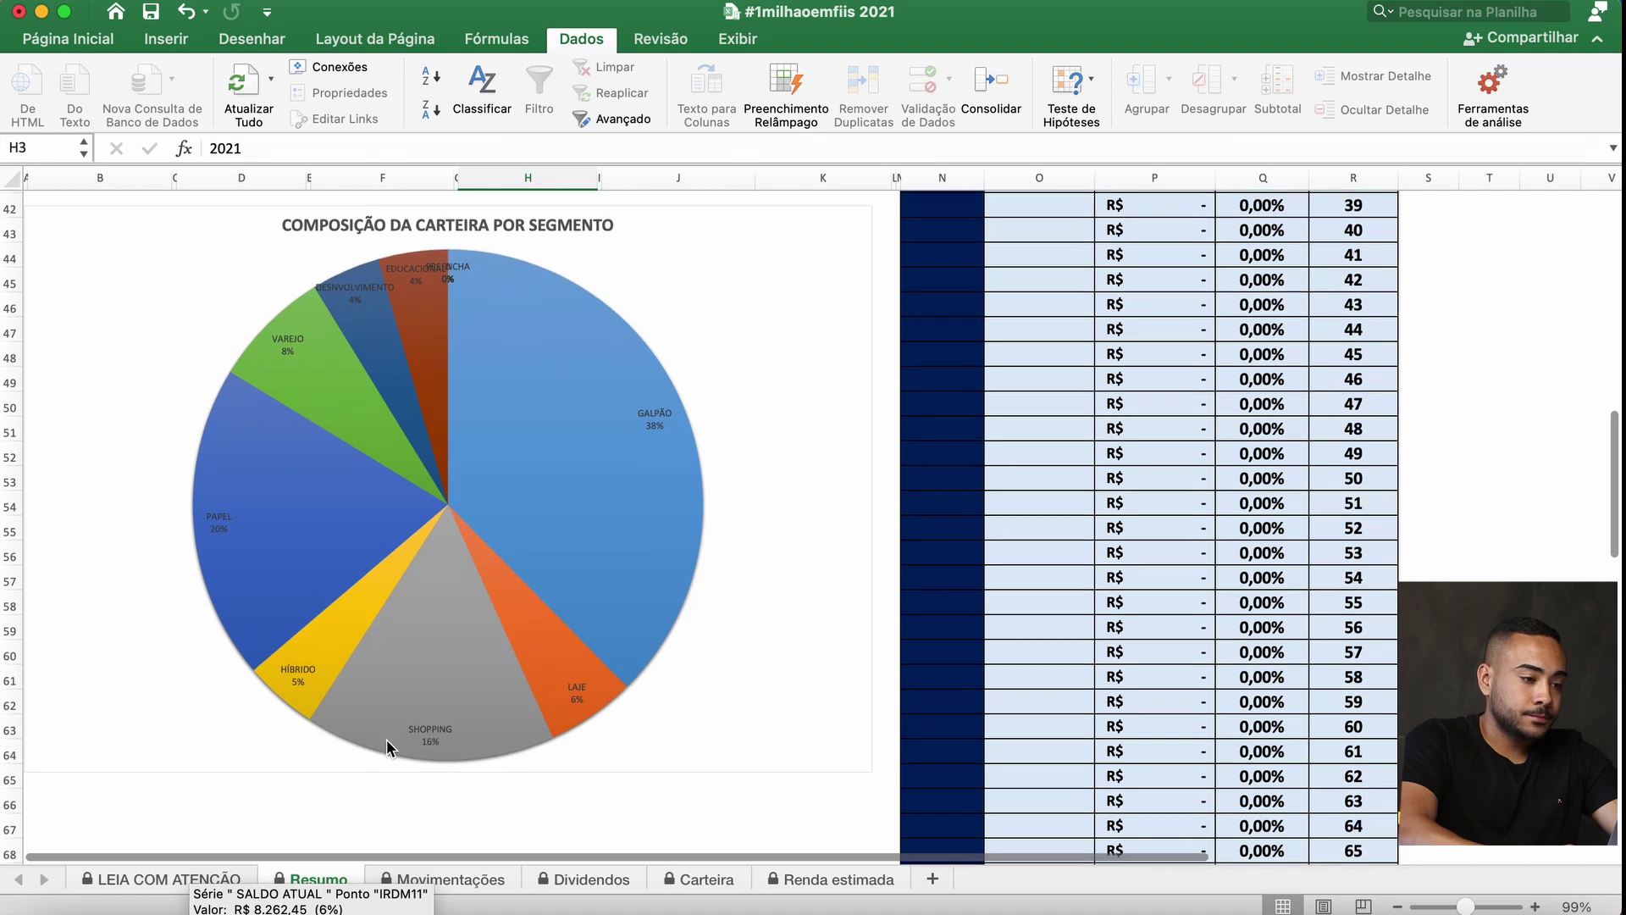
scroll(406, 713, up, 1)
scroll(407, 713, up, 2)
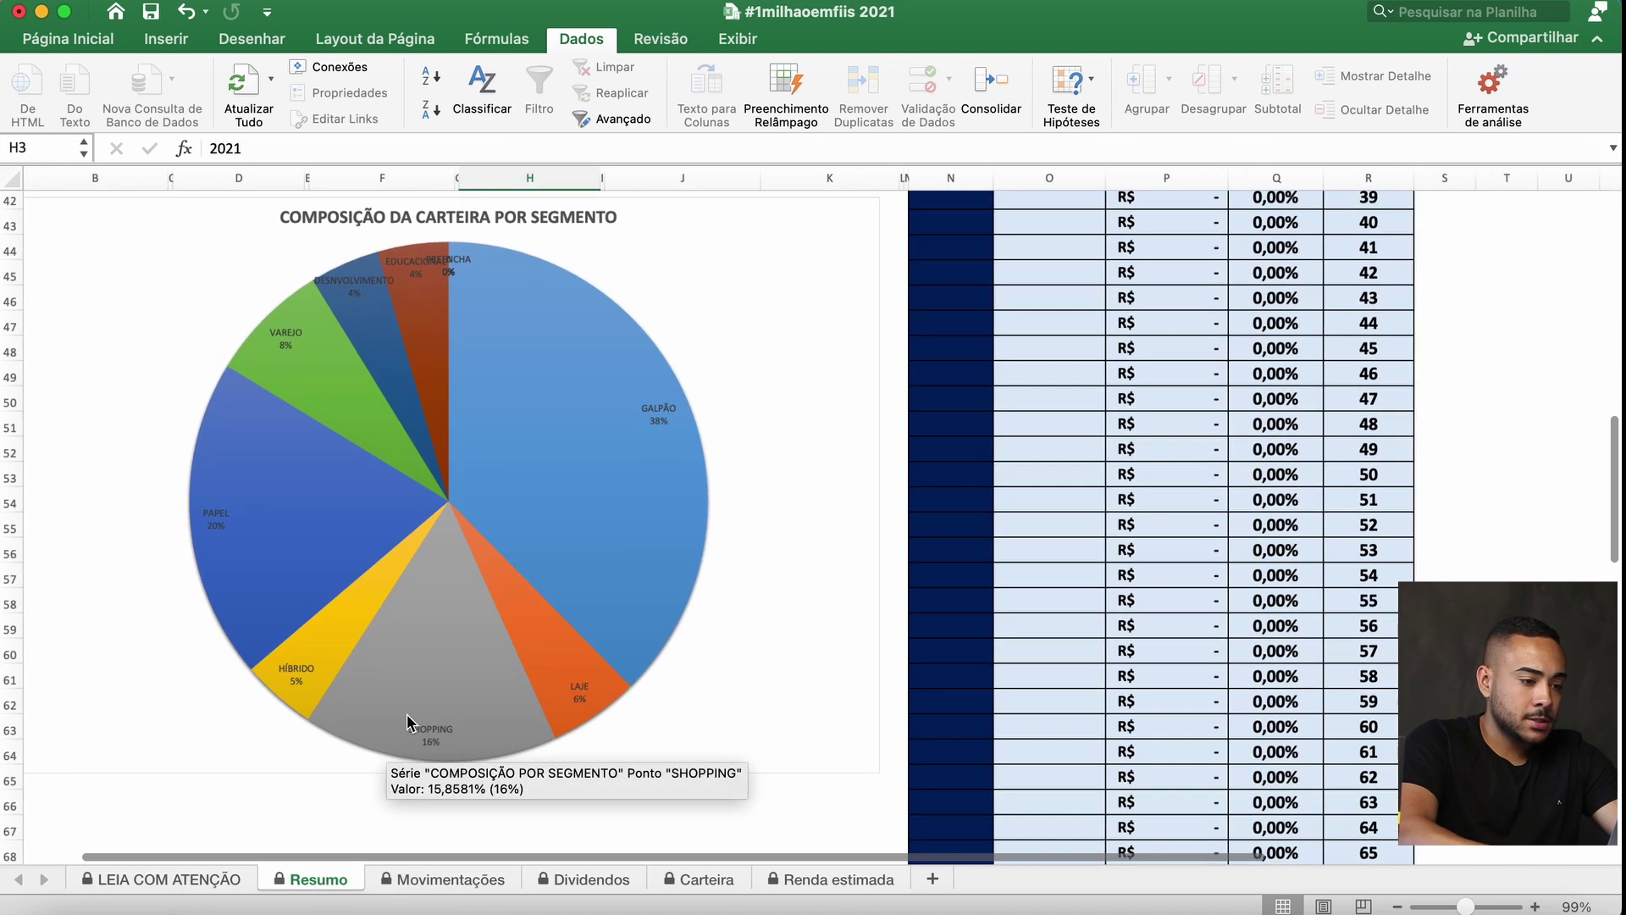
scroll(408, 718, up, 3)
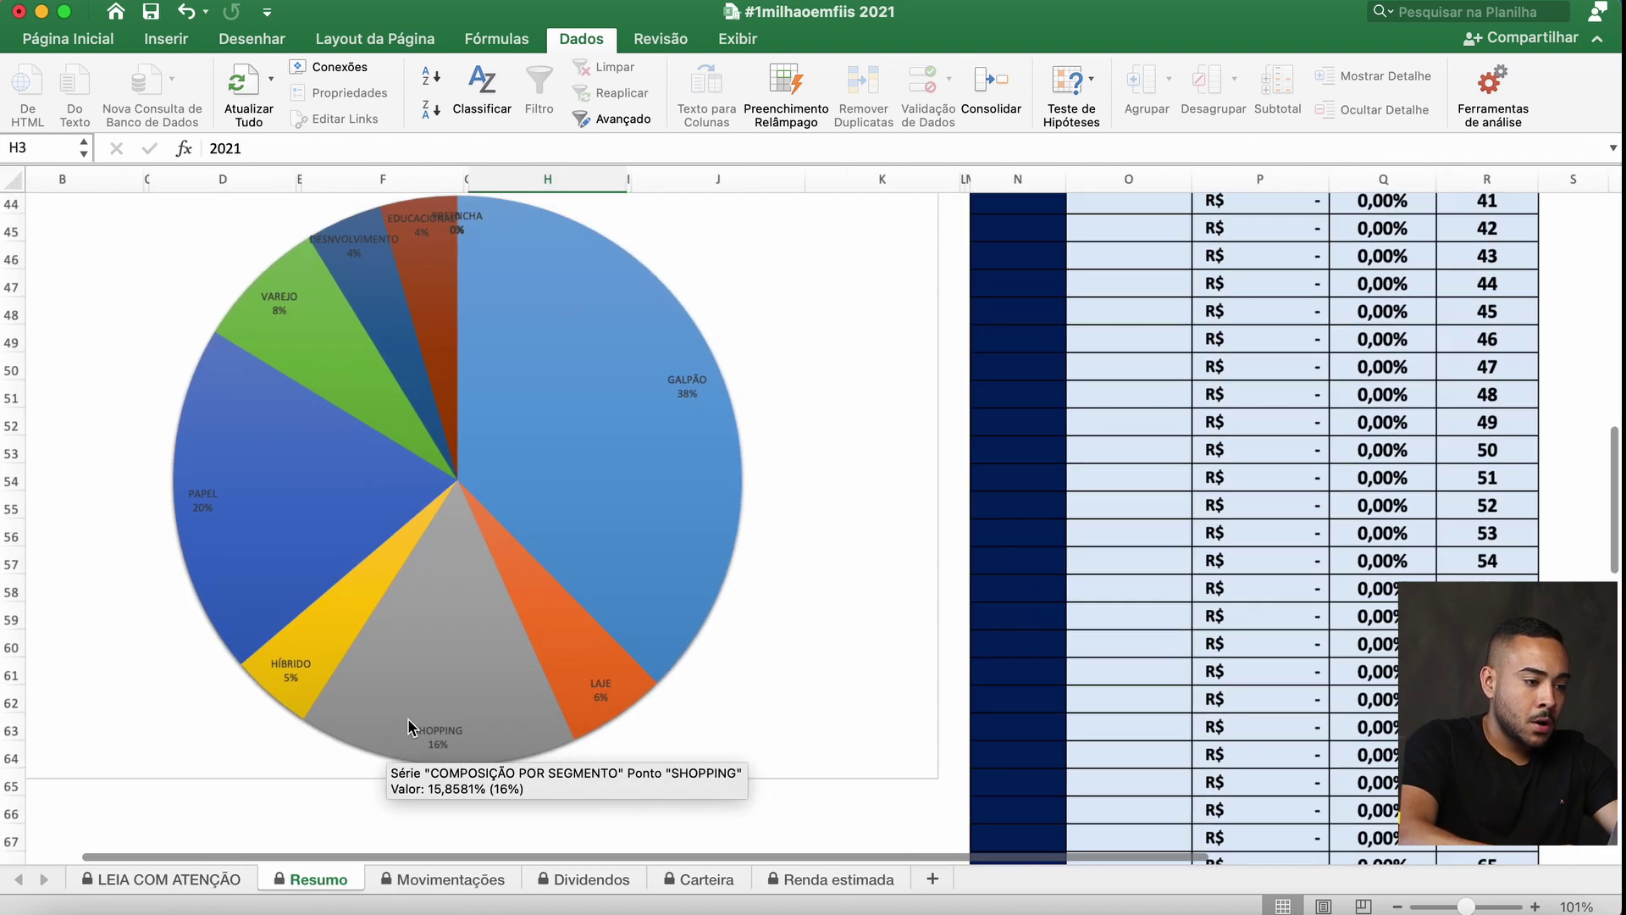
scroll(724, 454, up, 2)
scroll(726, 455, up, 1)
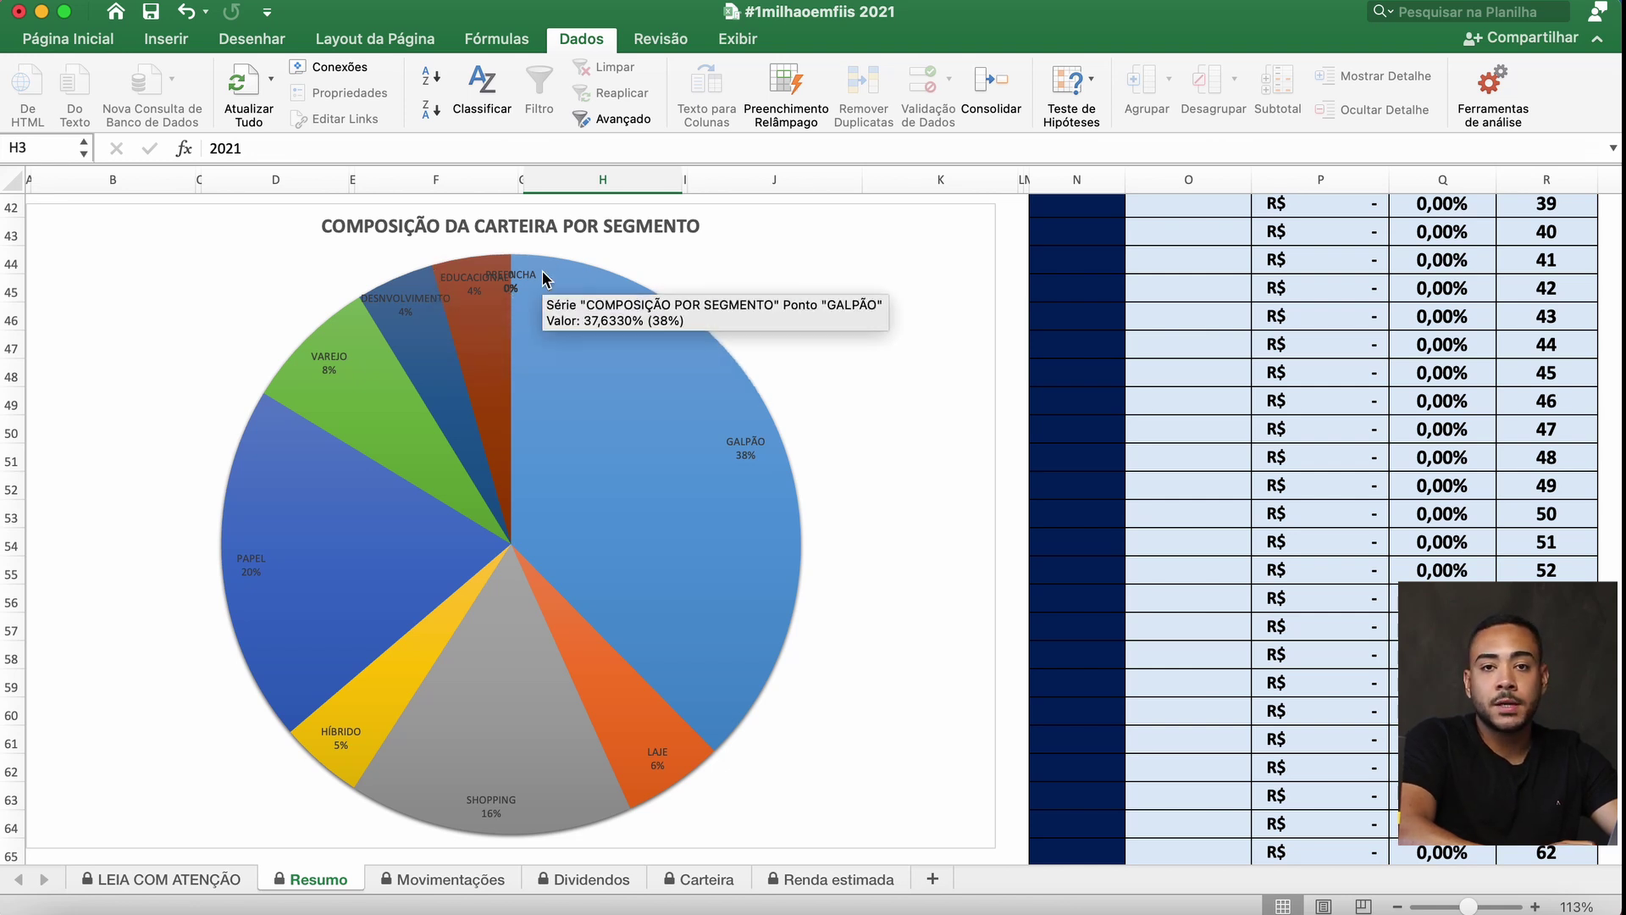
scroll(537, 556, down, 6)
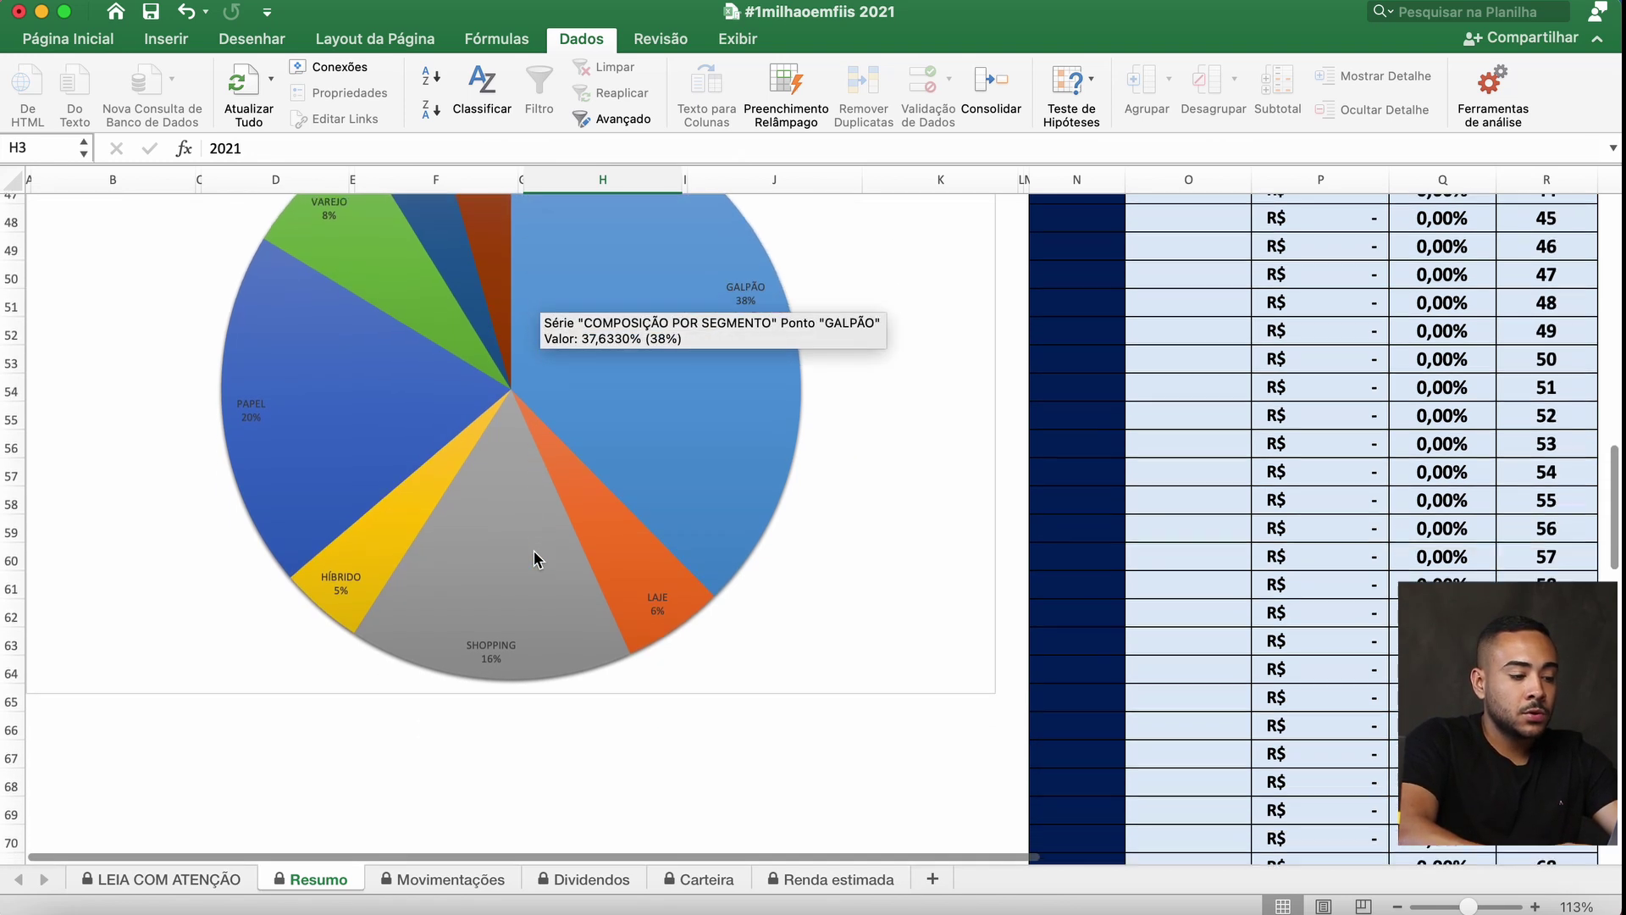
scroll(533, 559, up, 5)
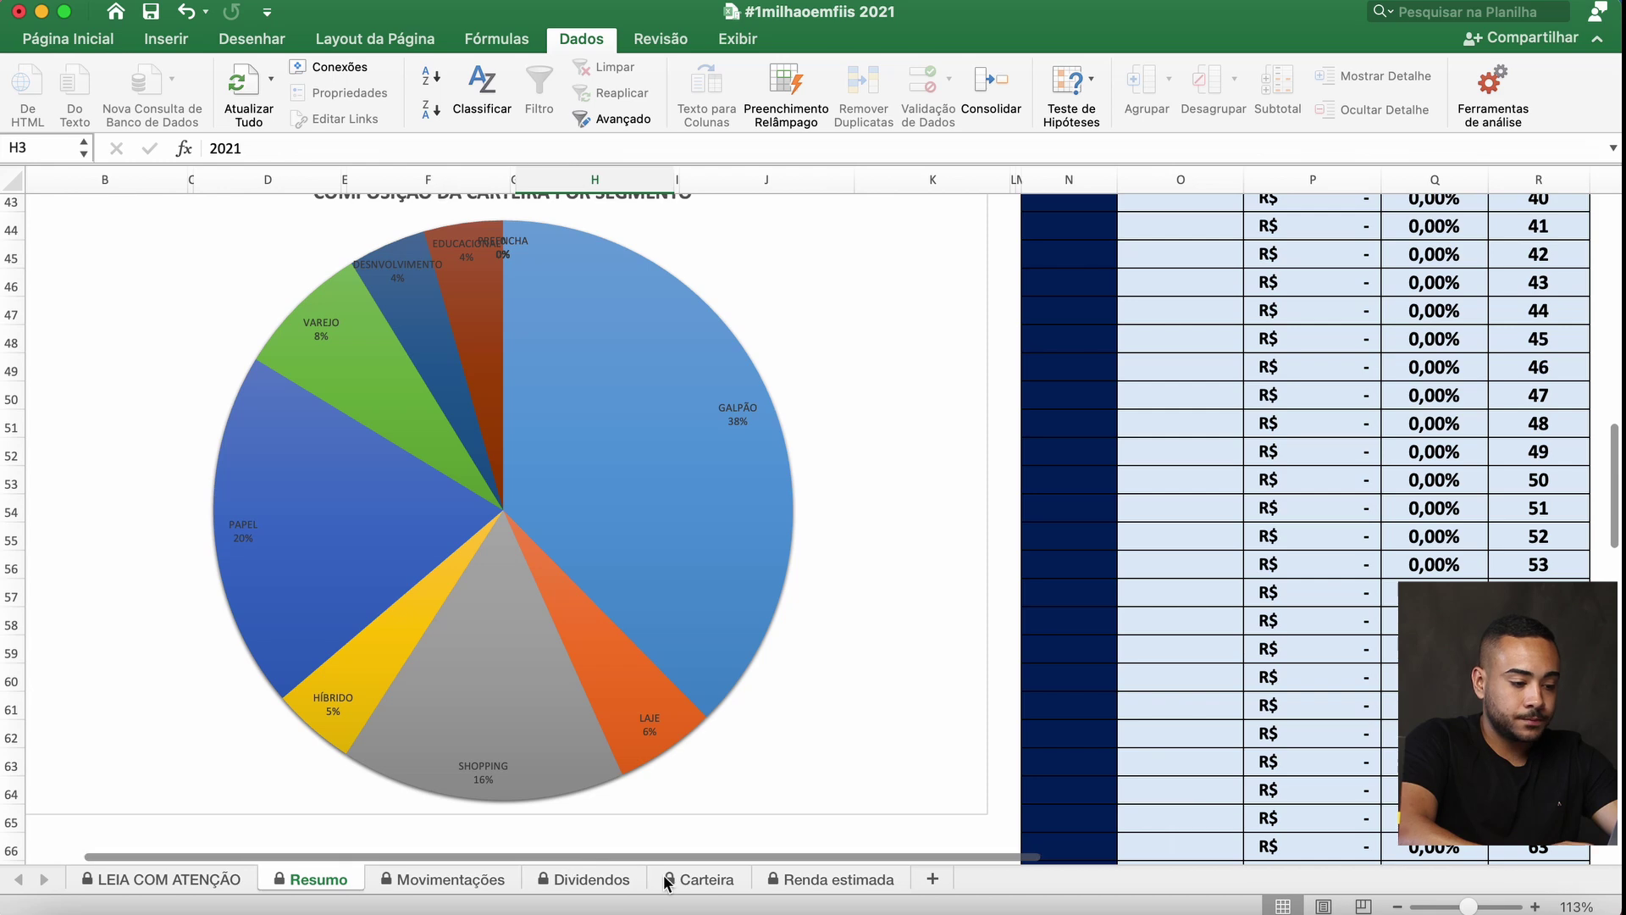
- Open the Carteira sheet and review the holdings table with each fund's average price, balance, profit or loss and segment
click(696, 883)
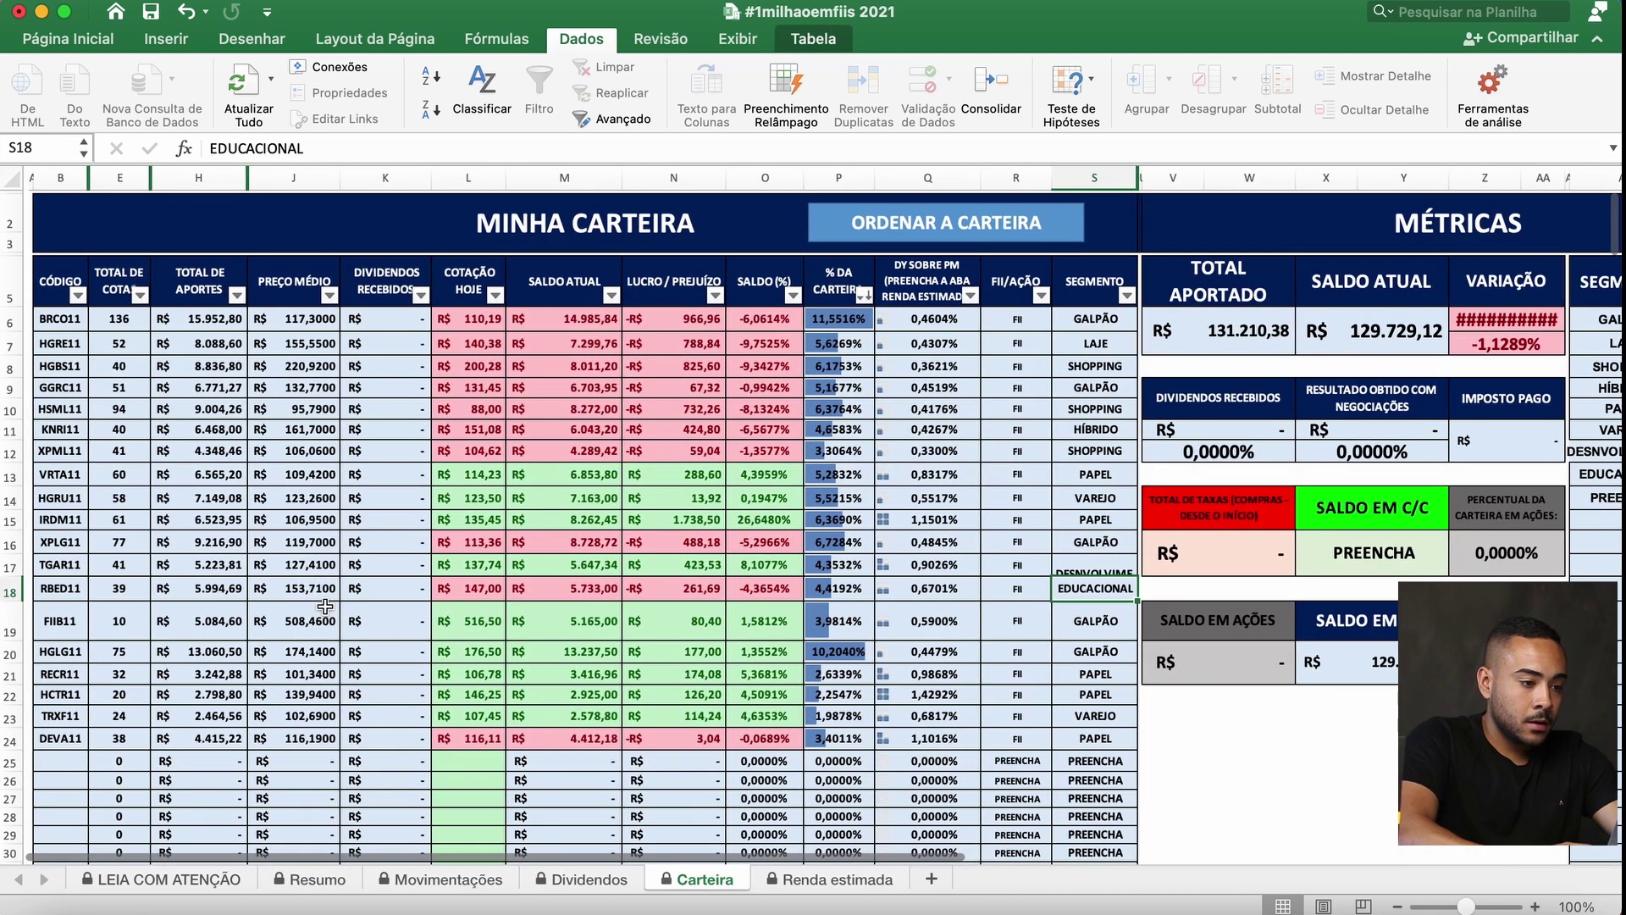
scroll(325, 607, down, 1)
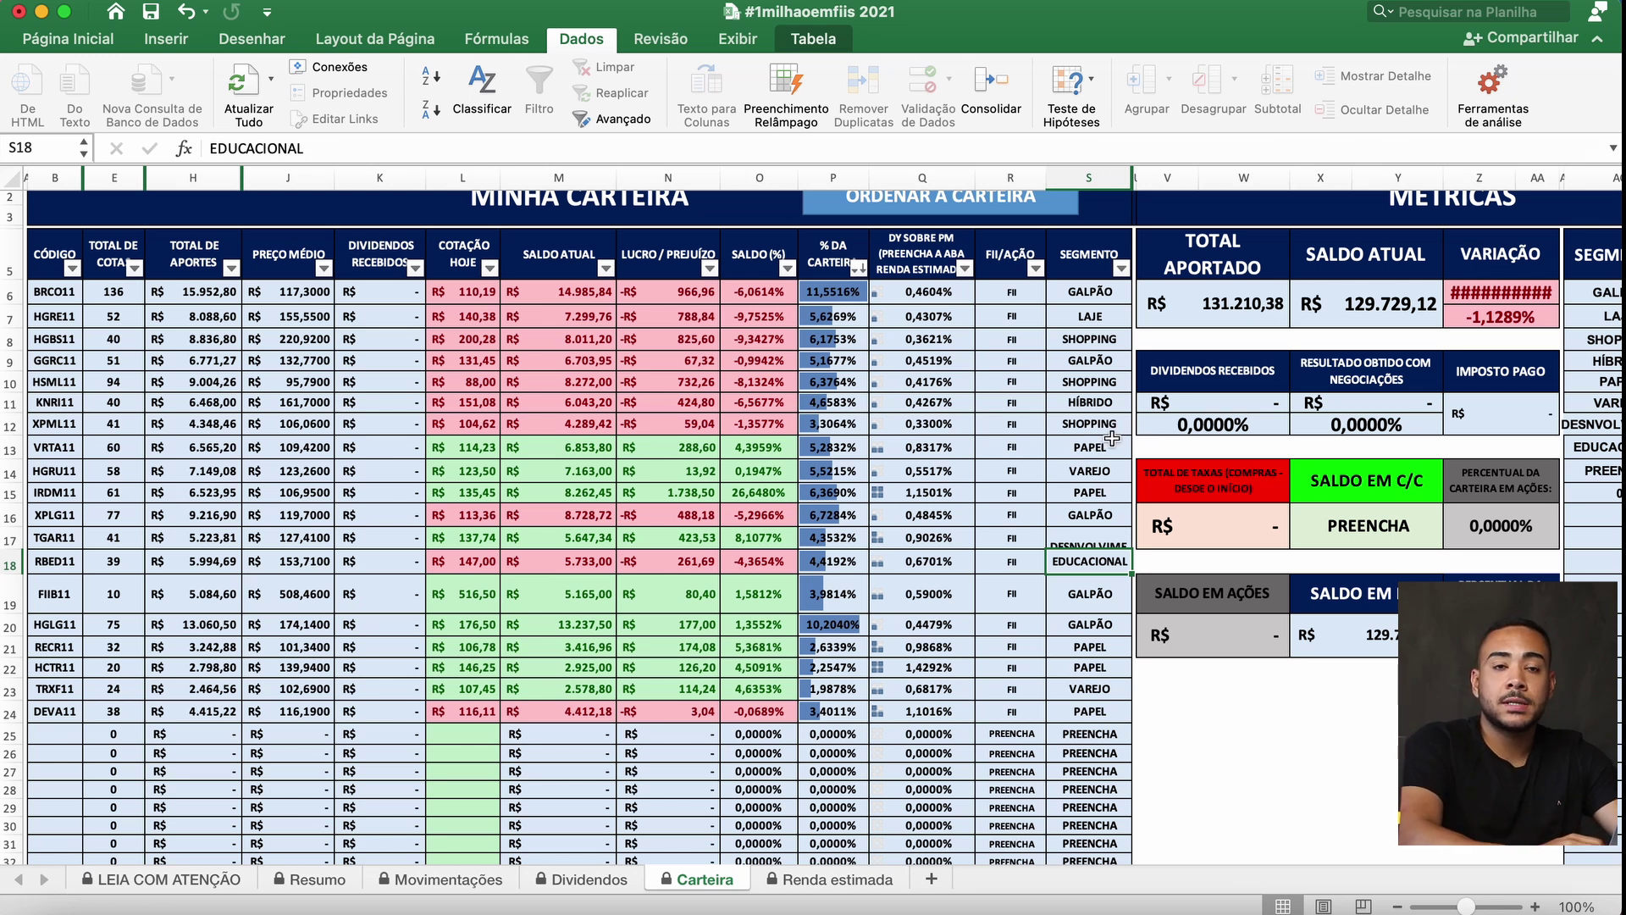
scroll(659, 616, up, 2)
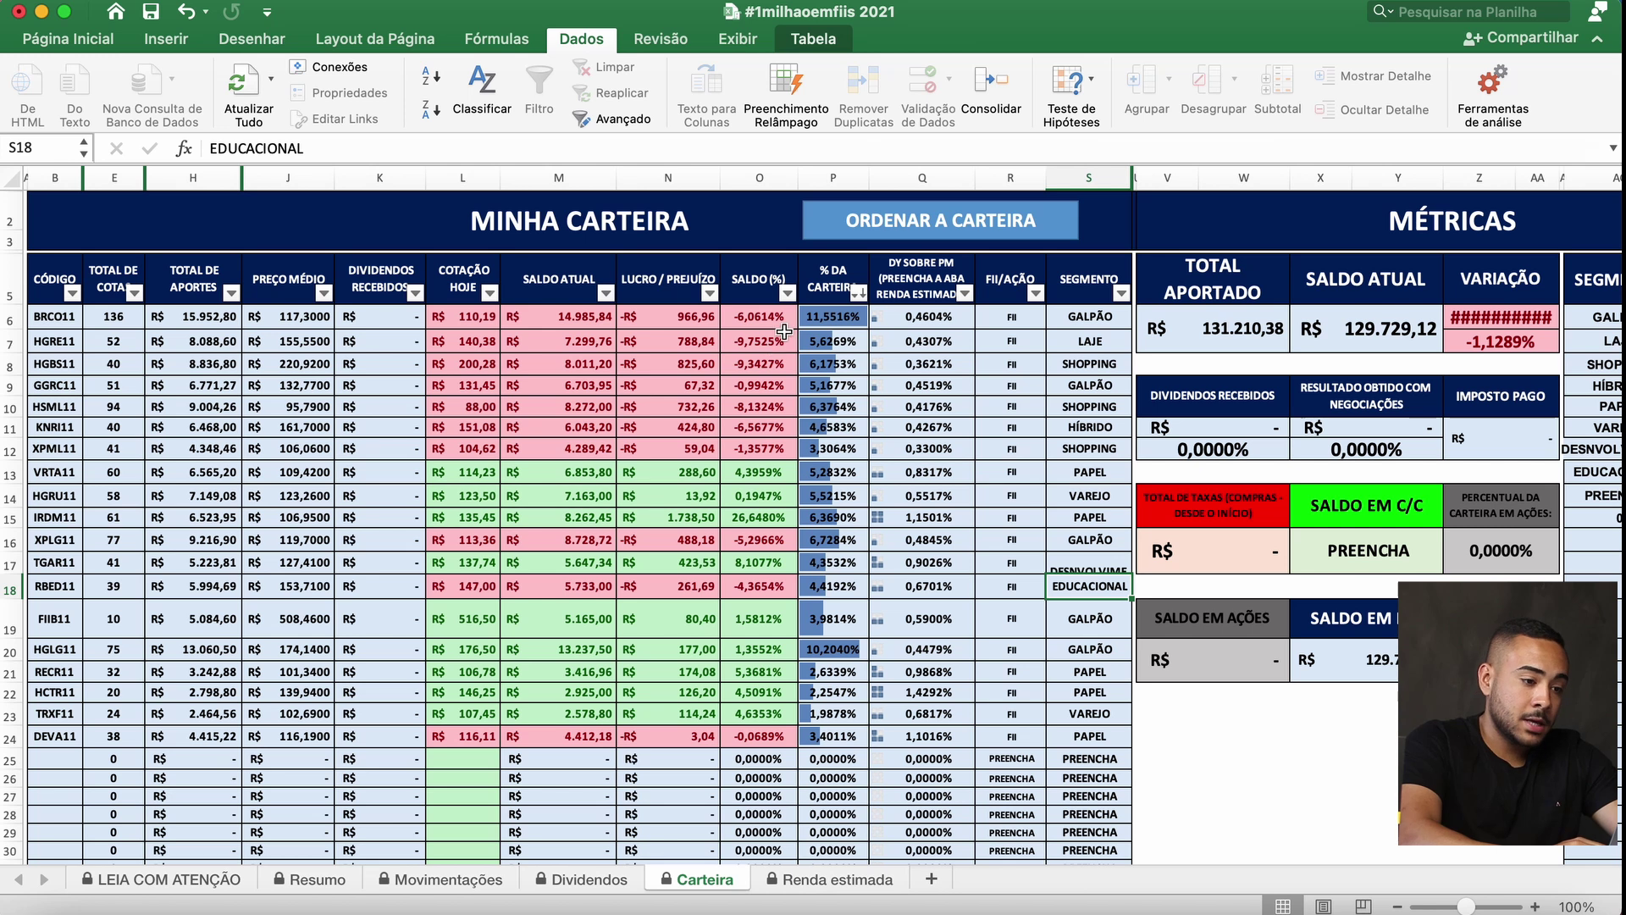
scroll(711, 619, down, 2)
scroll(711, 619, down, 2)
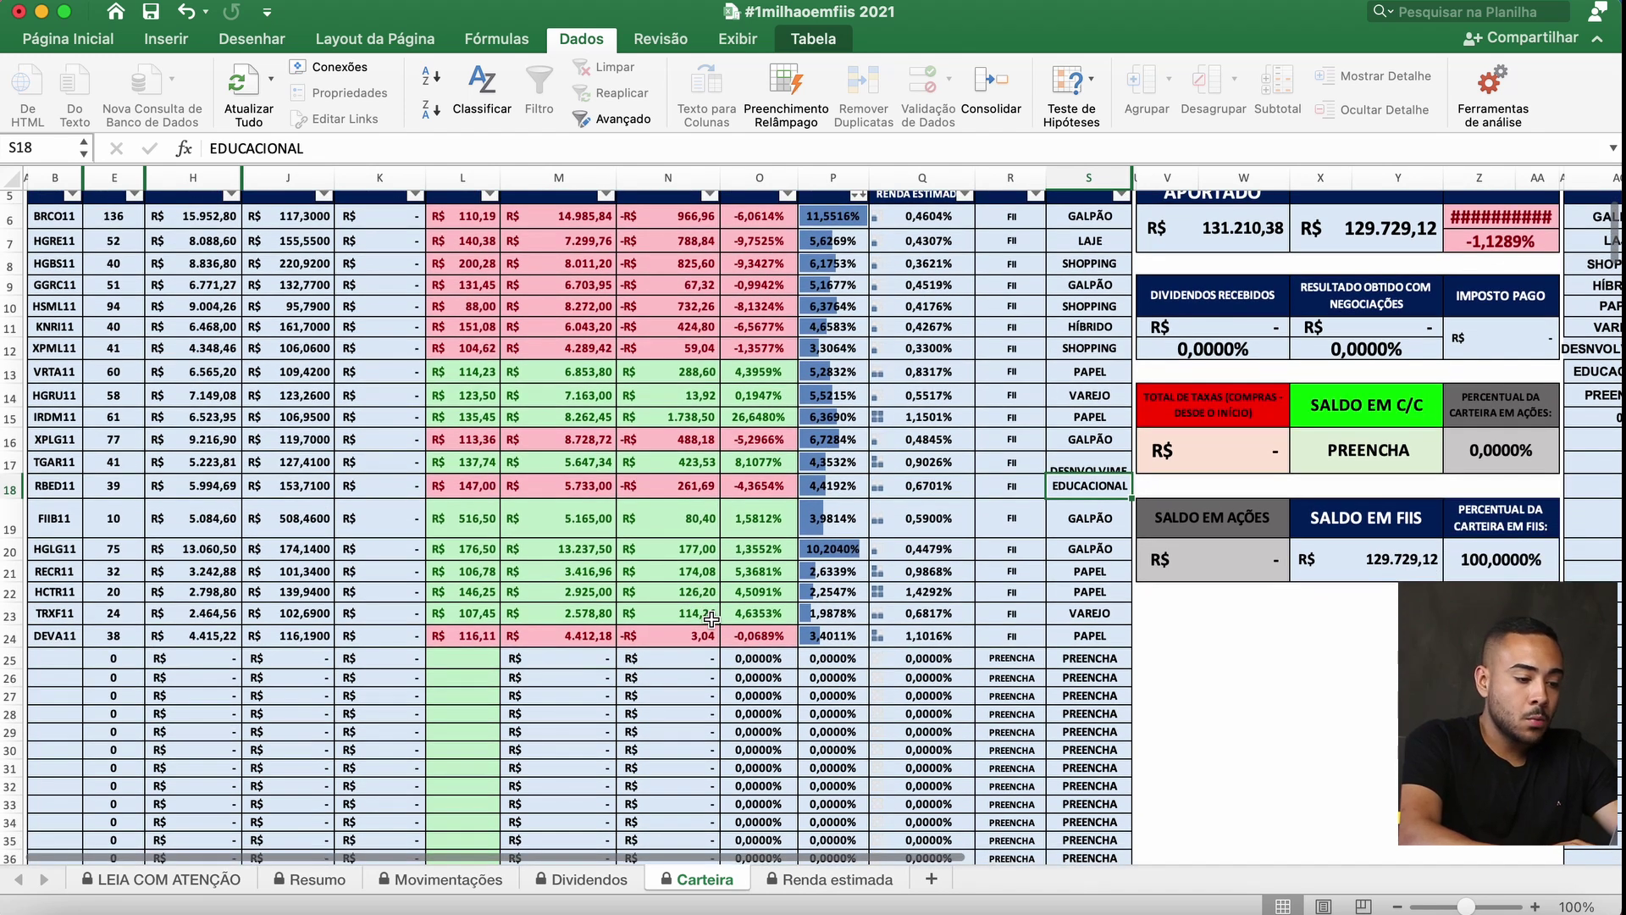
- Open the Renda estimada sheet and review each fund's payment per share and estimated monthly income
click(834, 881)
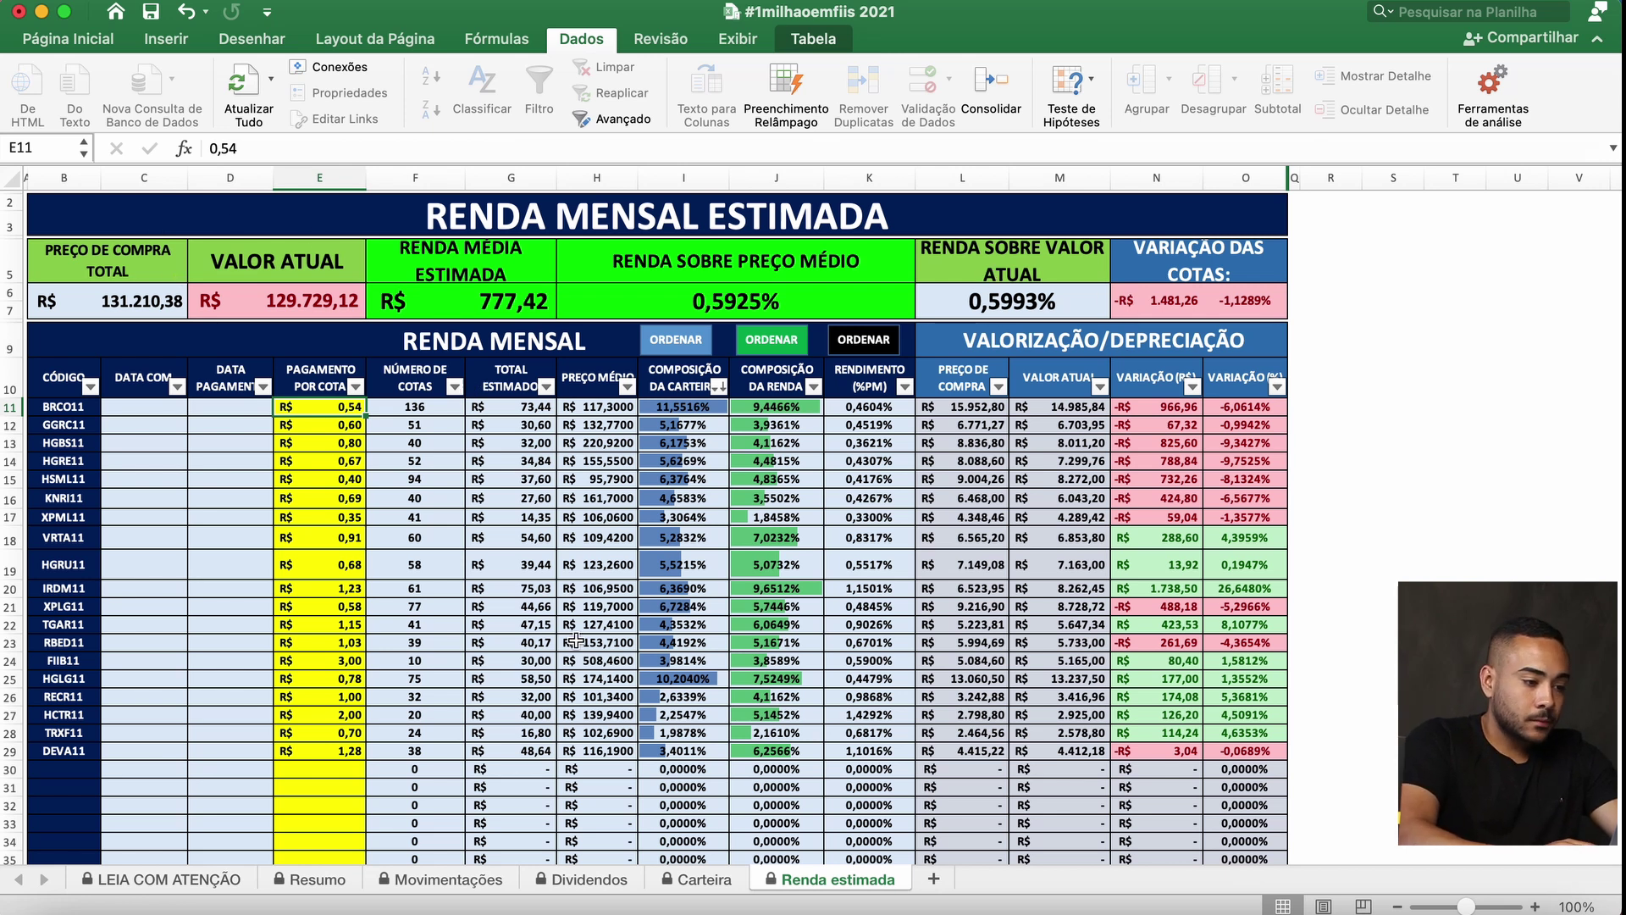
scroll(575, 639, down, 1)
scroll(575, 638, down, 1)
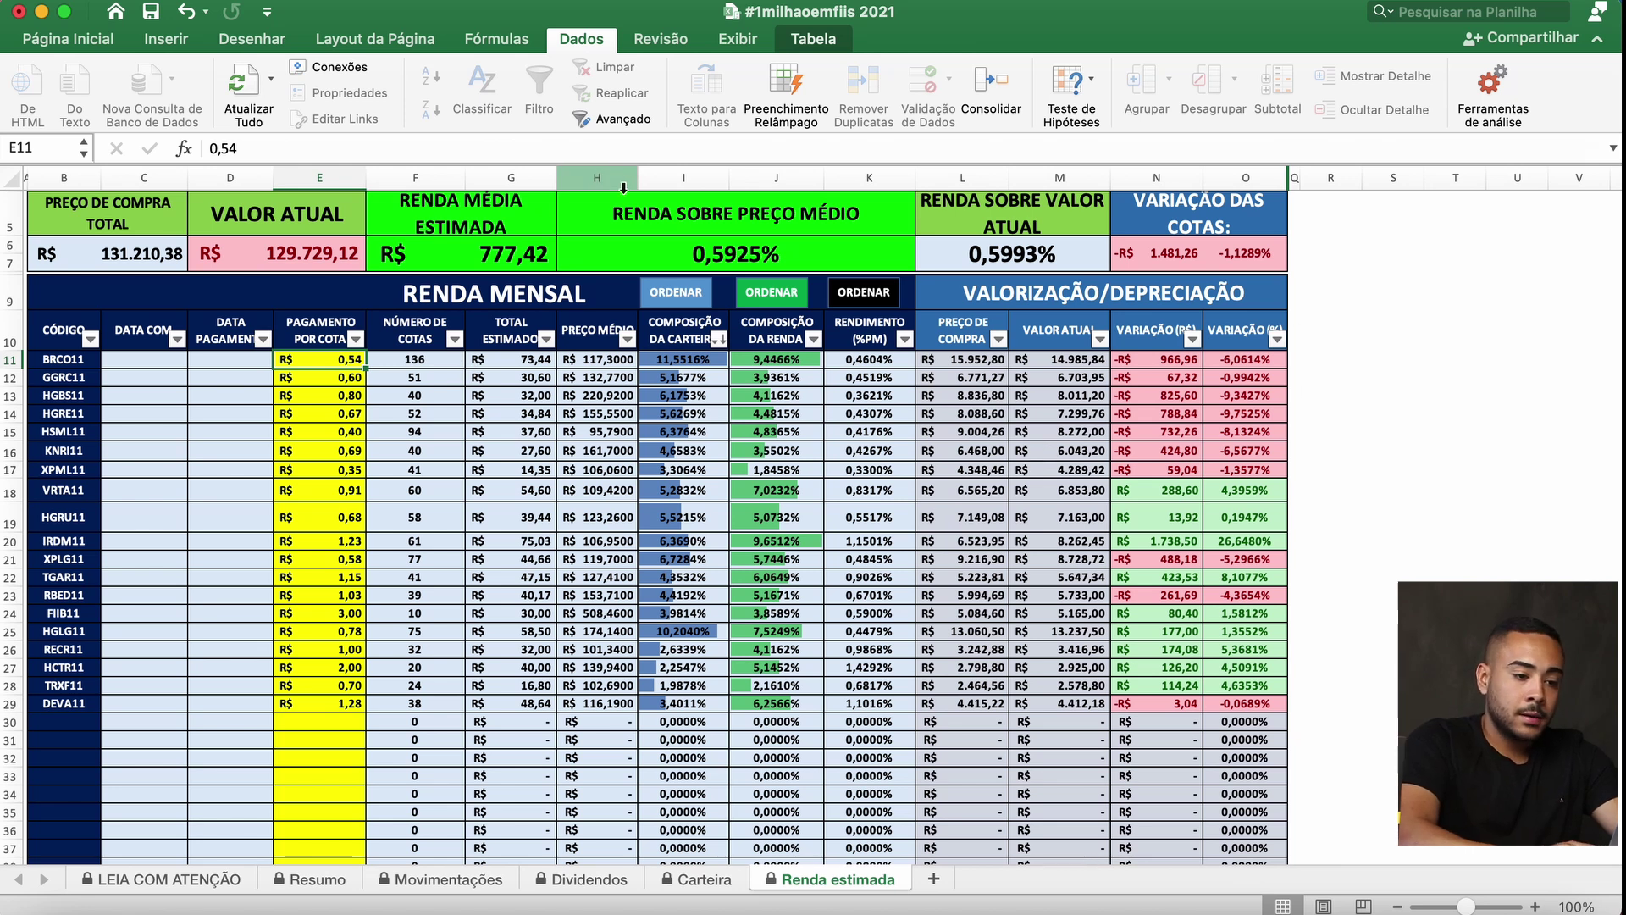
scroll(736, 292, up, 1)
scroll(737, 292, left, 1)
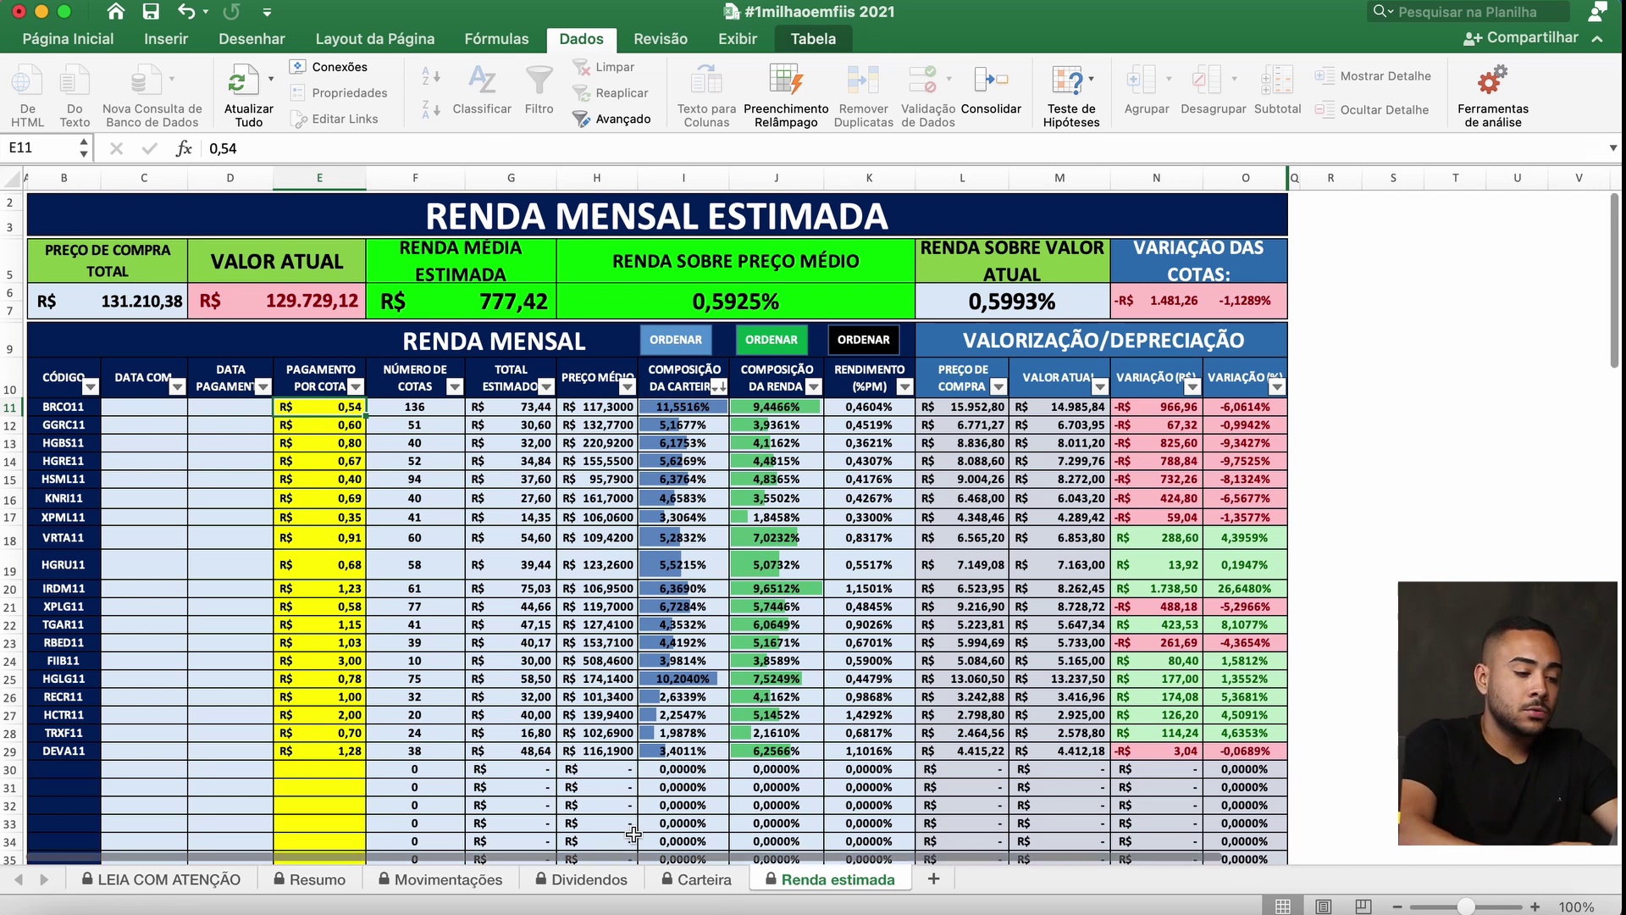
- Review the purchases on the Movimentações sheet, and the monthly dividends and equity evolution on the Dividendos sheet
click(450, 880)
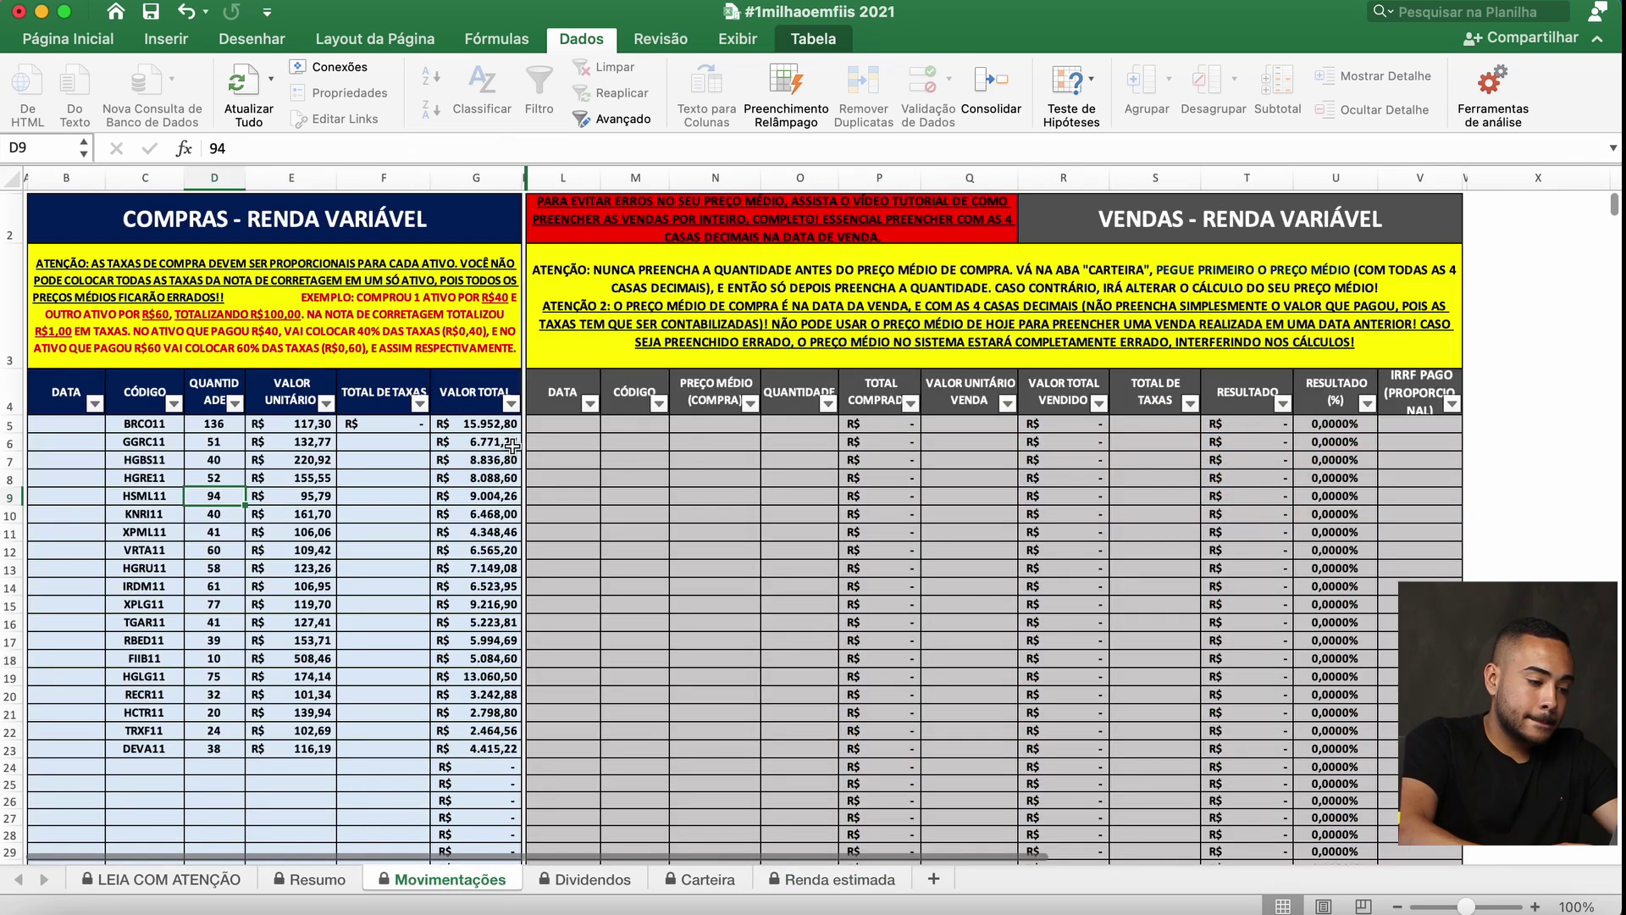
scroll(258, 483, down, 1)
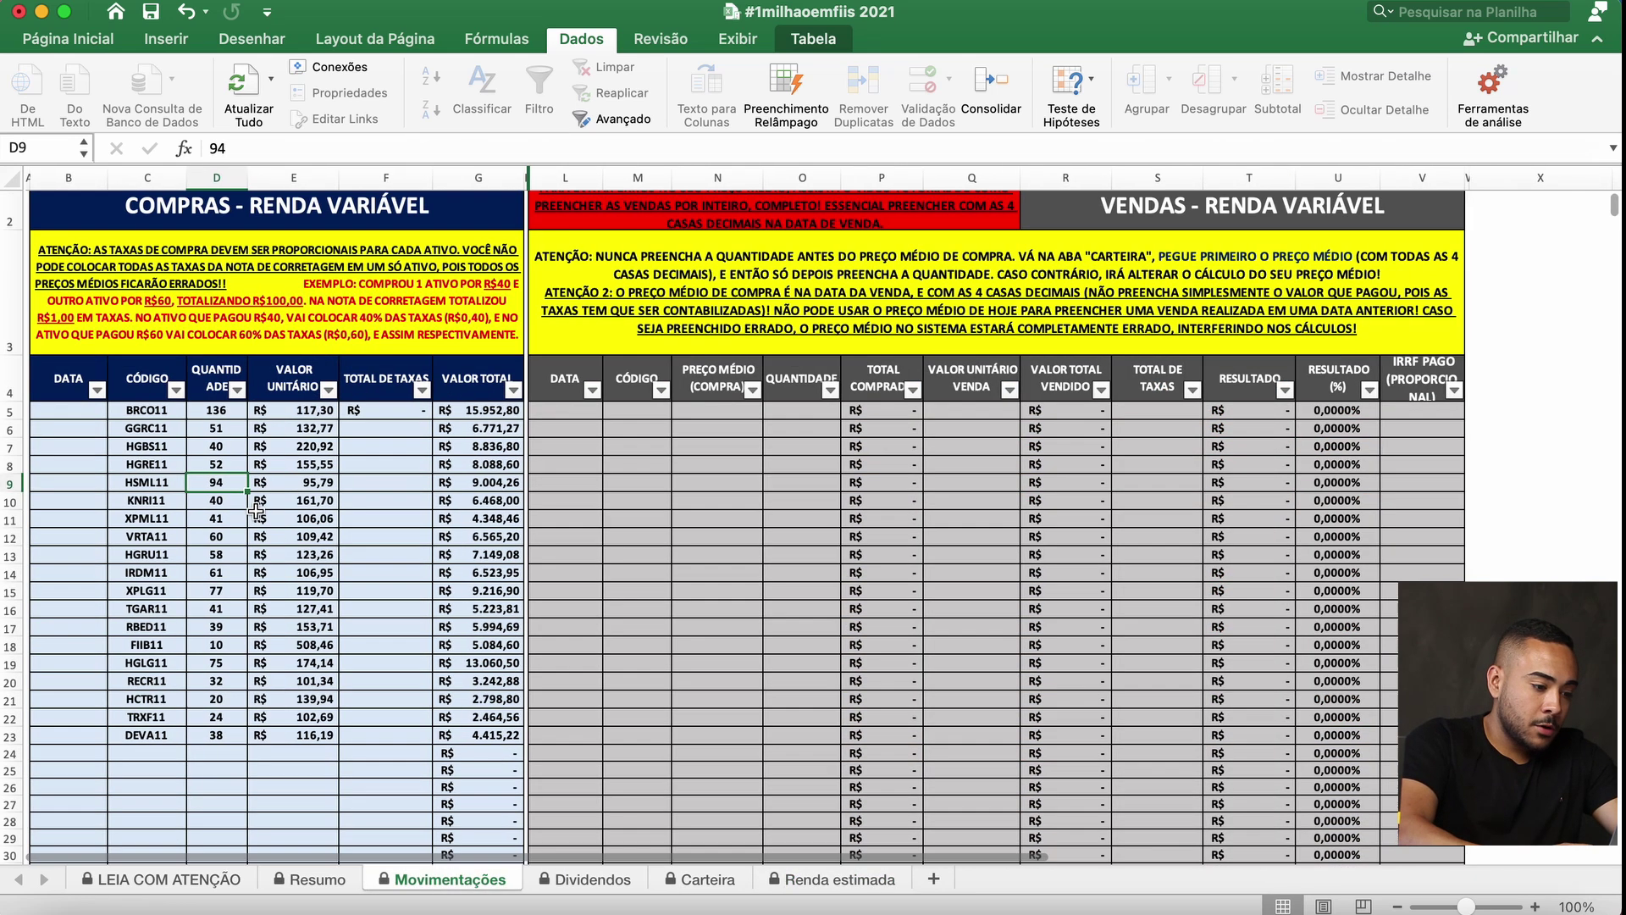
scroll(256, 508, up, 1)
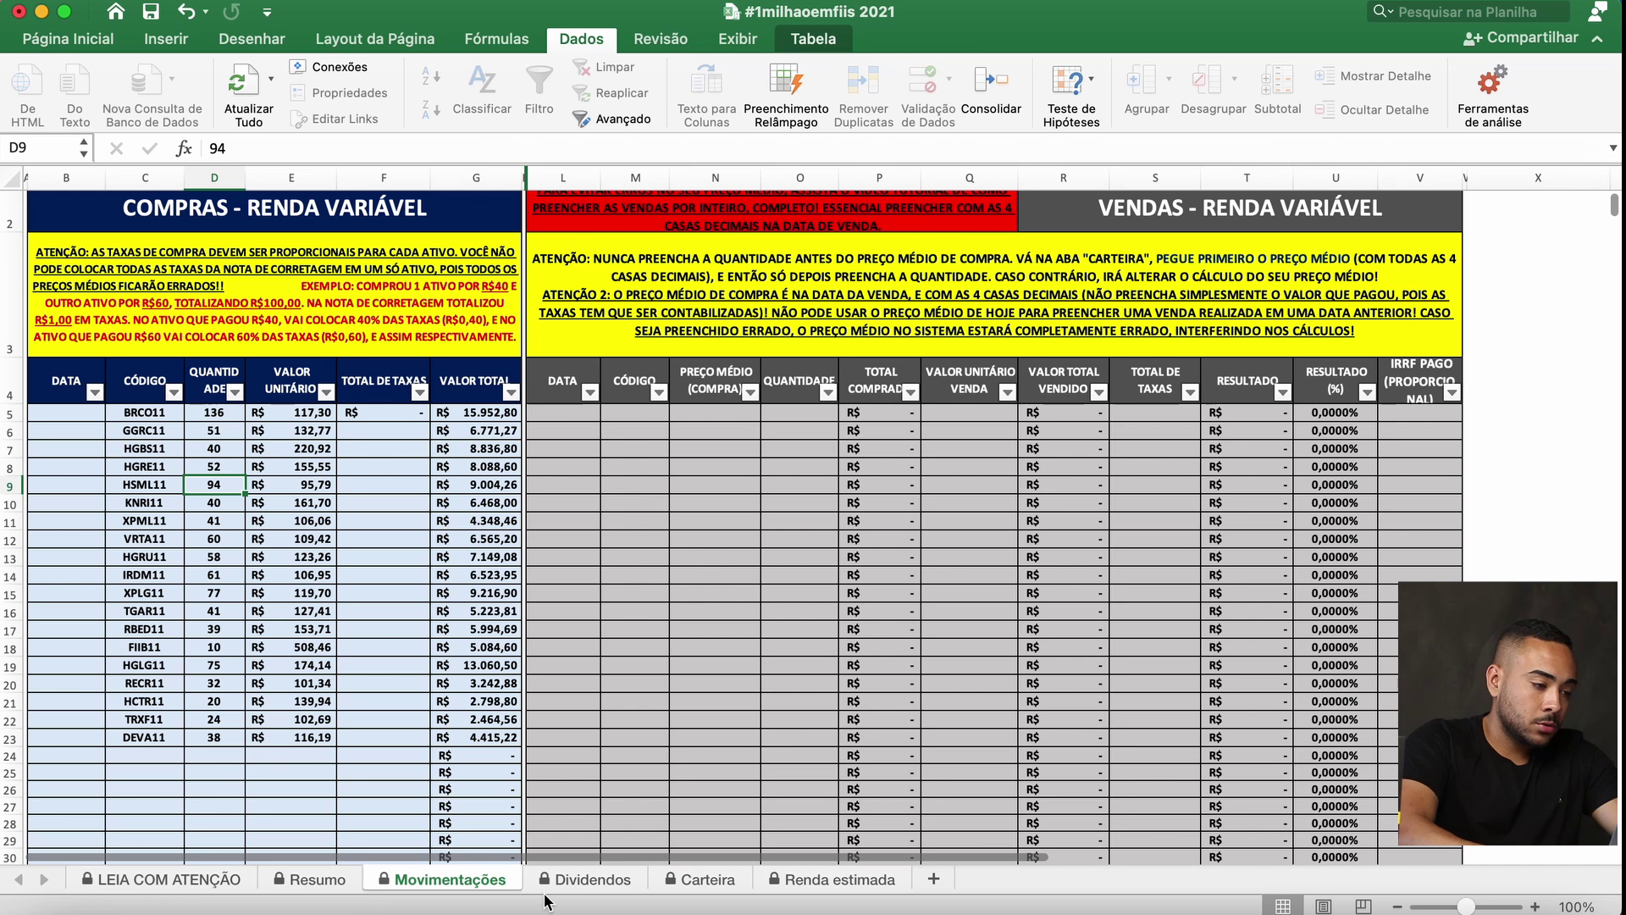
click(601, 881)
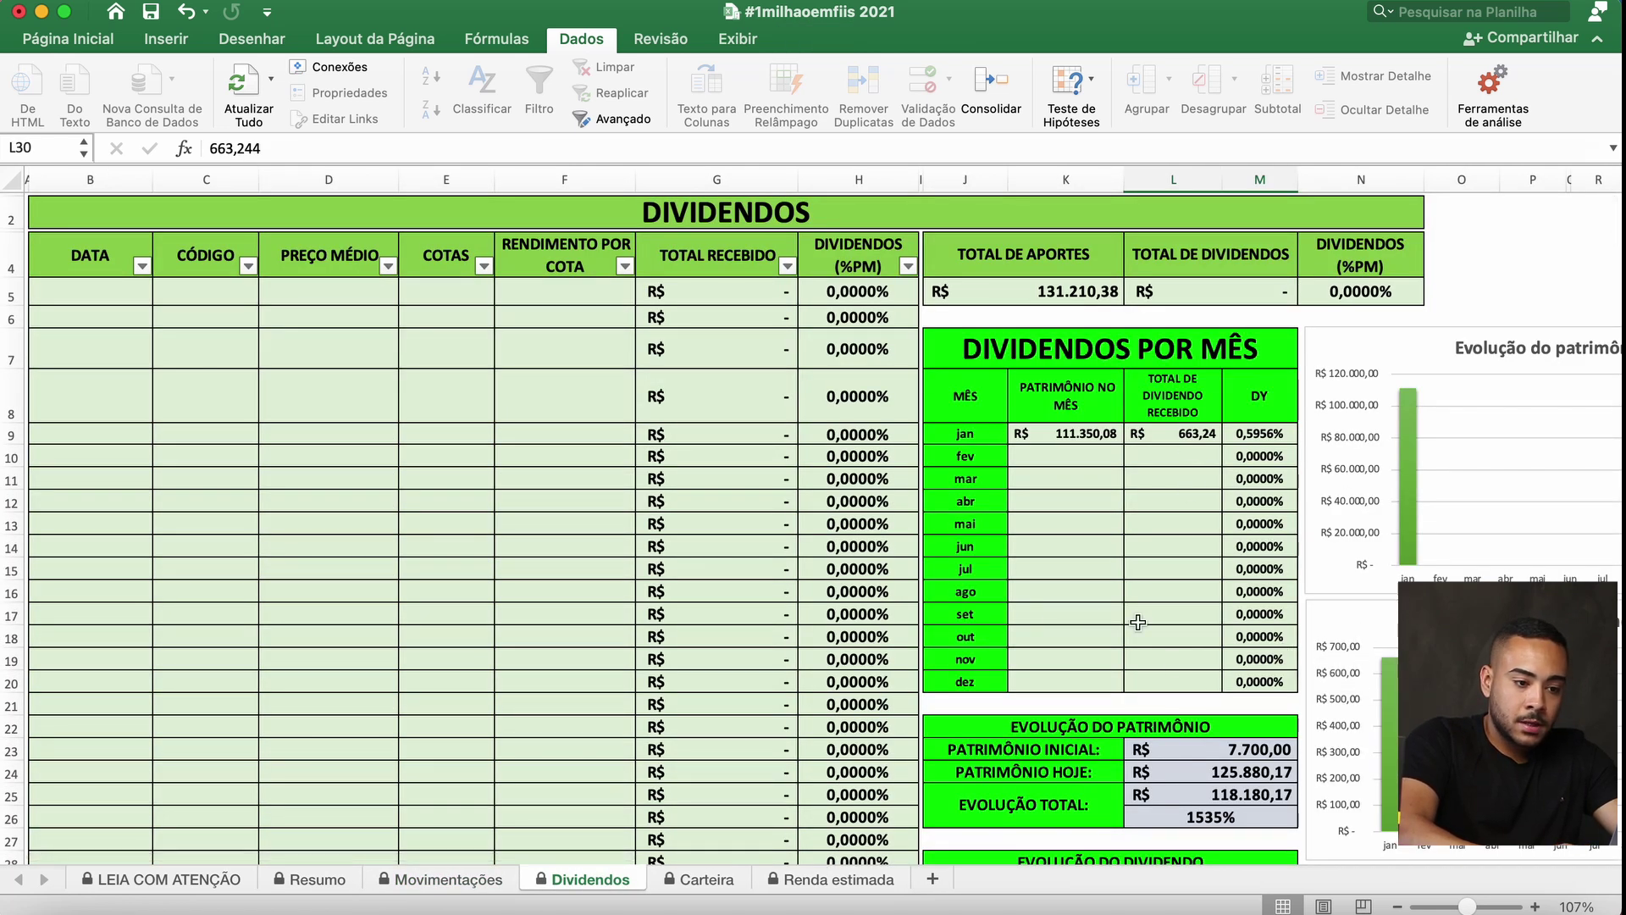
scroll(1185, 793, down, 5)
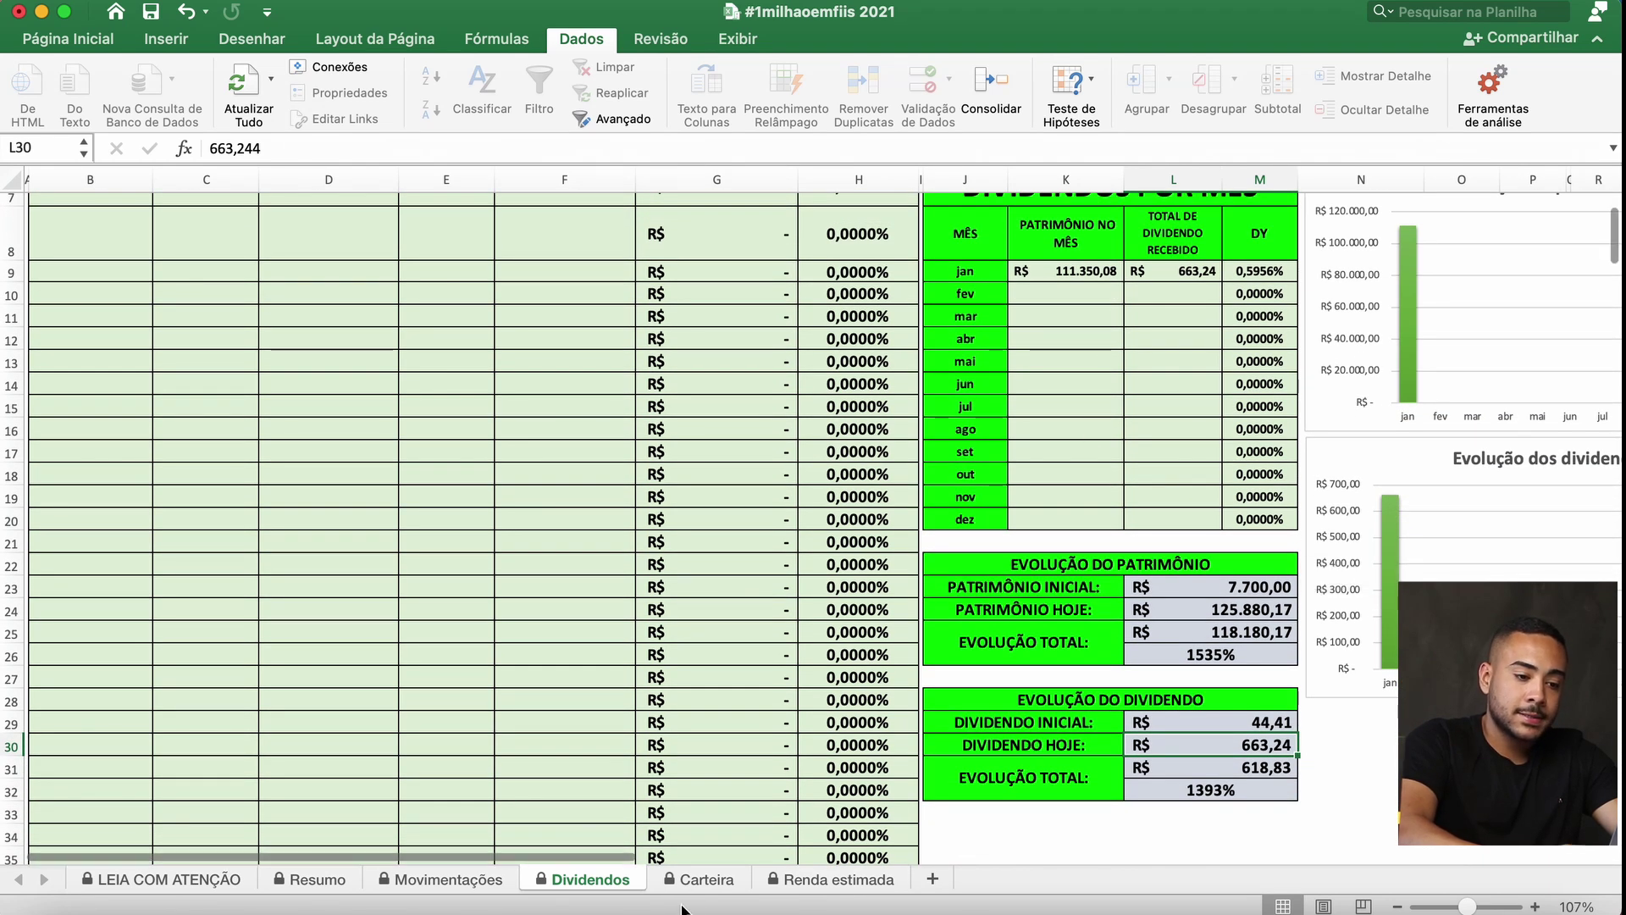
- Return to the Carteira sheet and view the Minha Carteira table from its header row
click(714, 881)
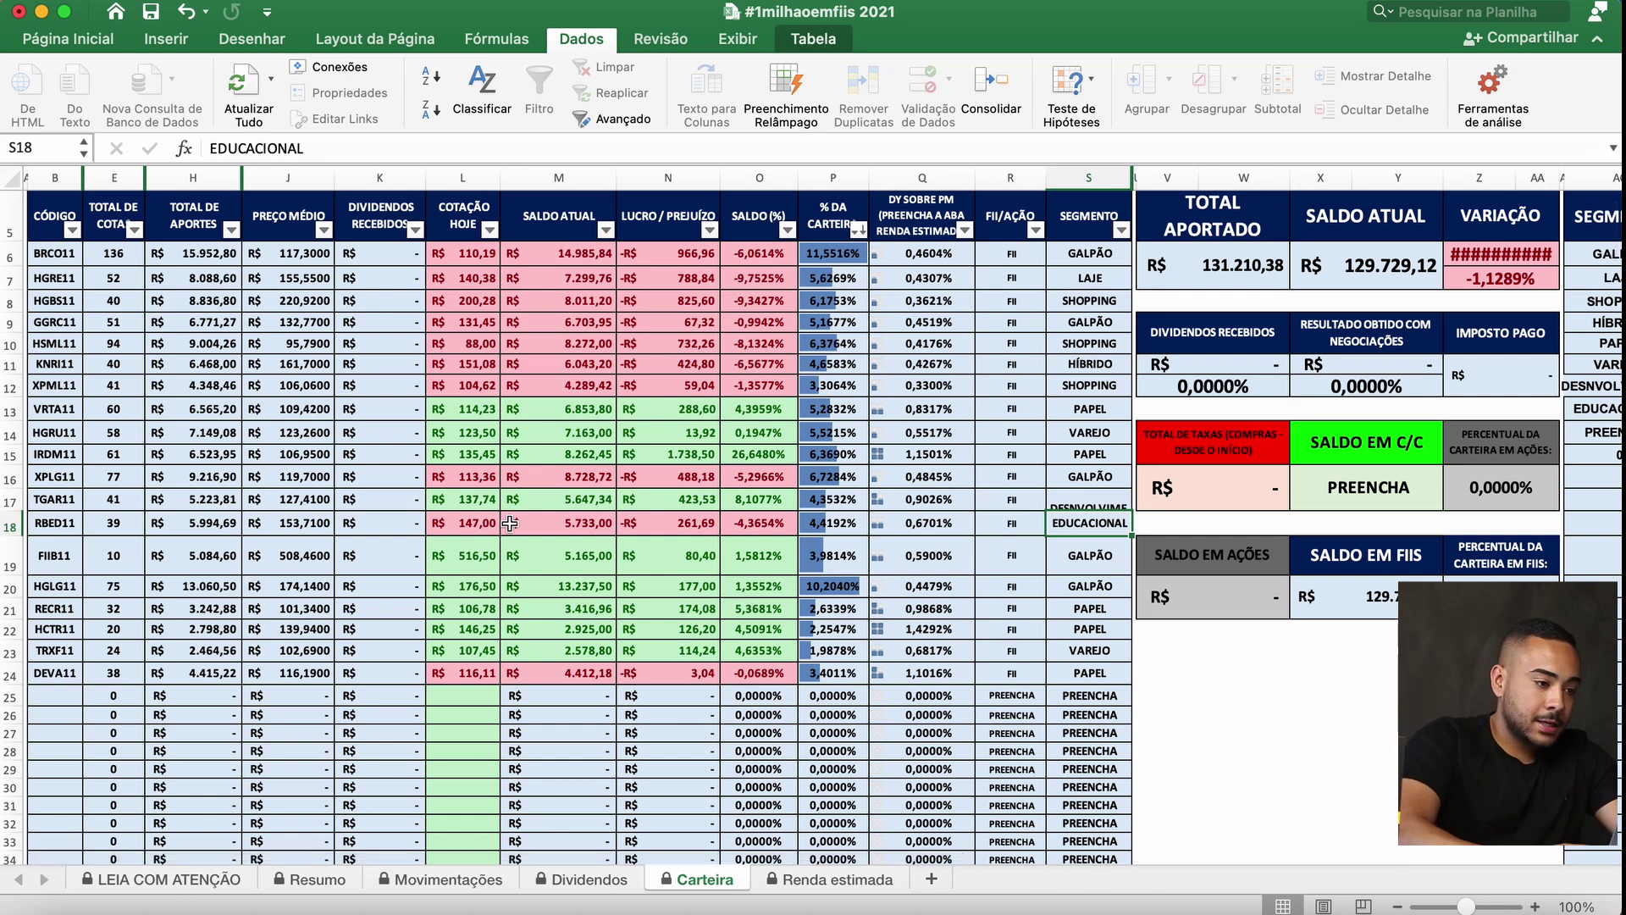
scroll(510, 522, up, 2)
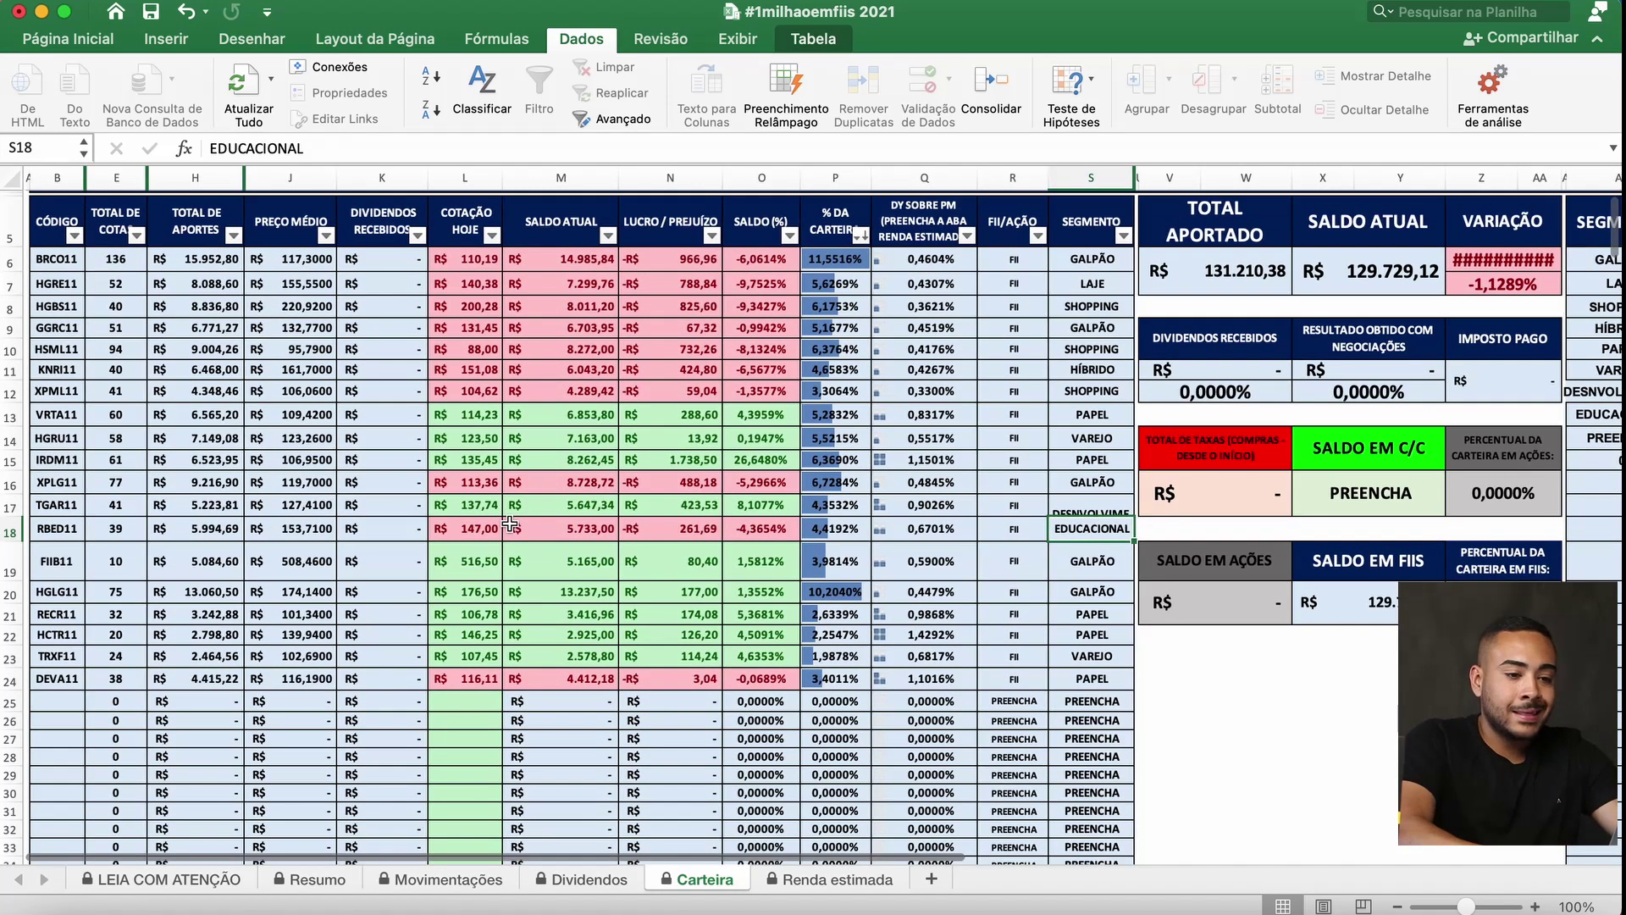
scroll(510, 523, up, 2)
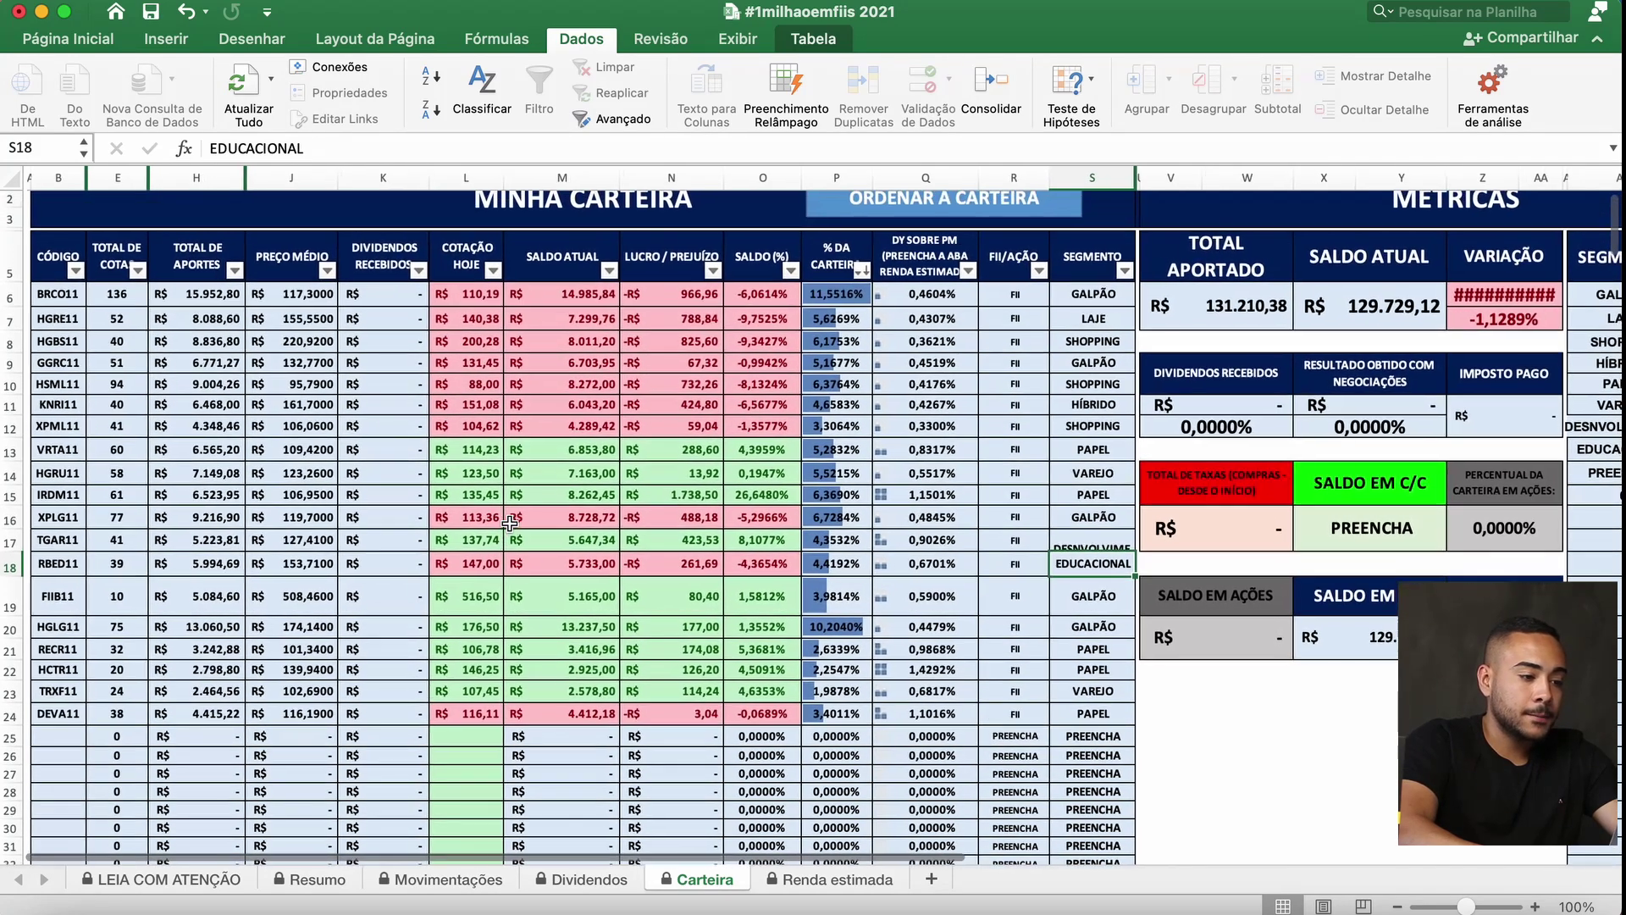
scroll(510, 523, up, 1)
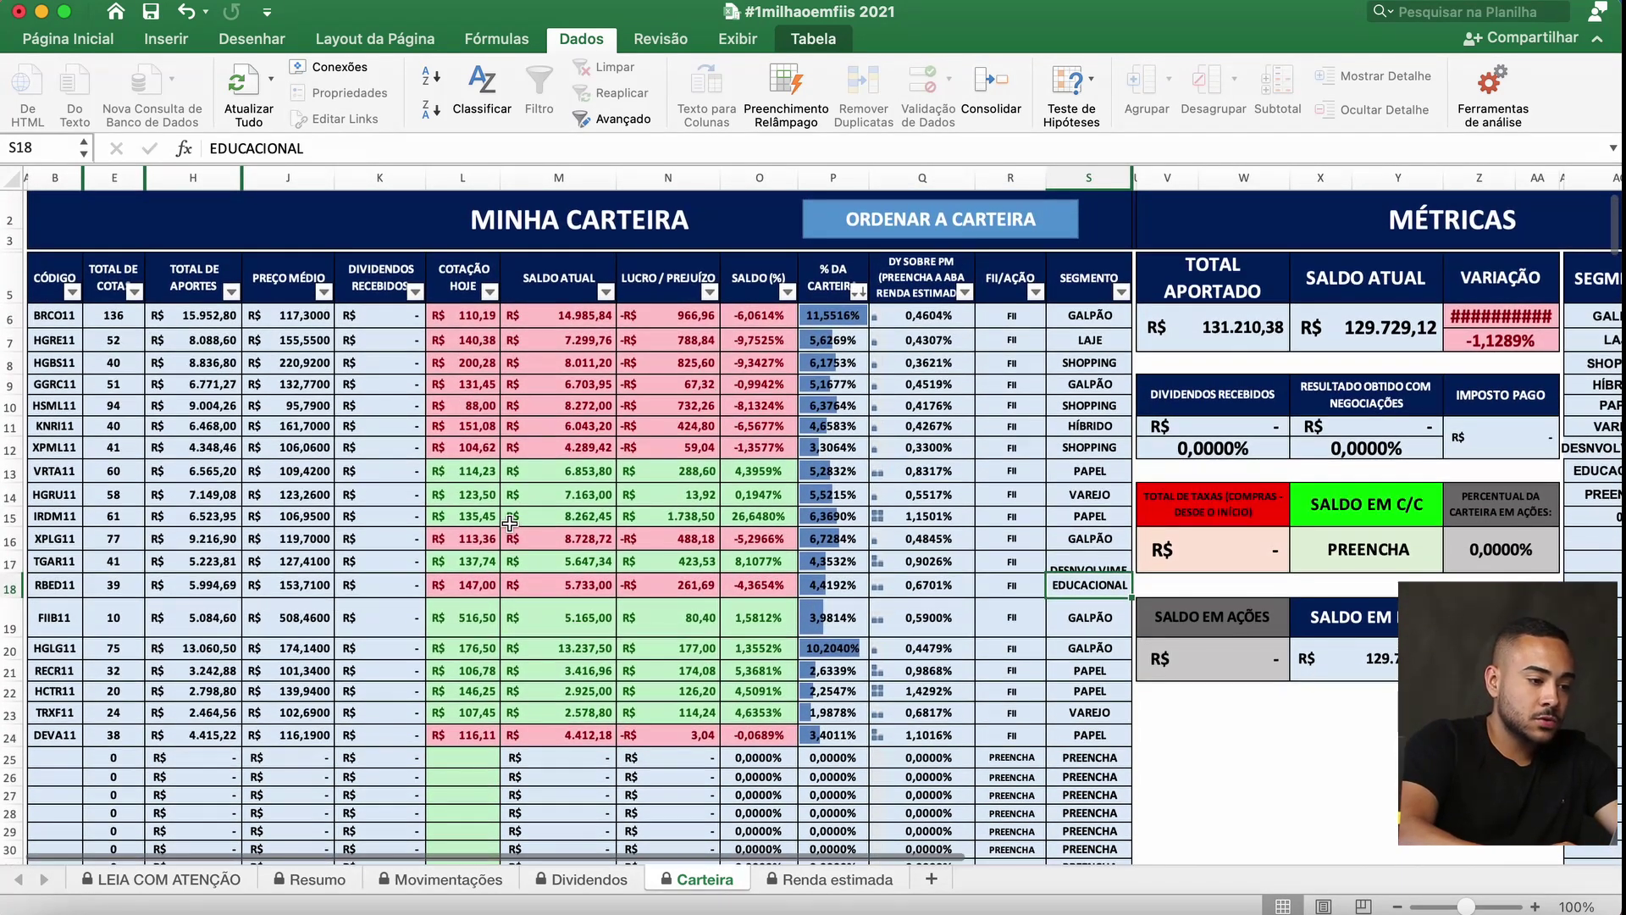